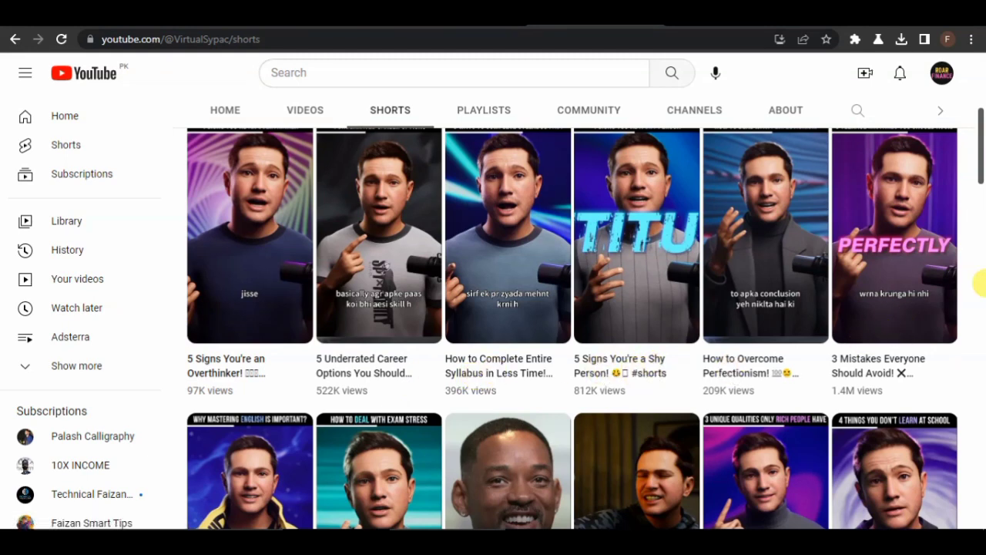
- Sort the Virtual Sypac channel's Shorts by Popular and look over their view counts
drag(978, 283, 968, 132)
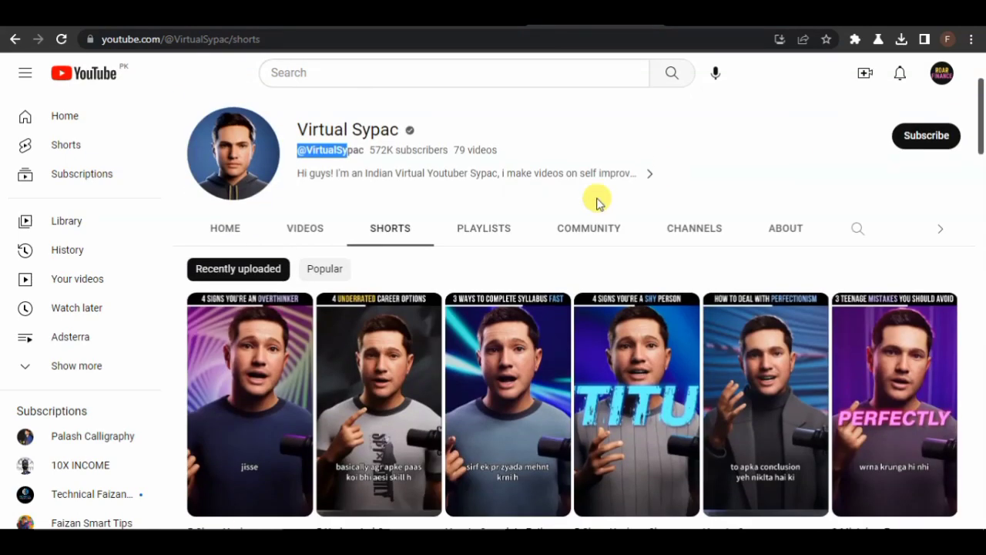
click(324, 274)
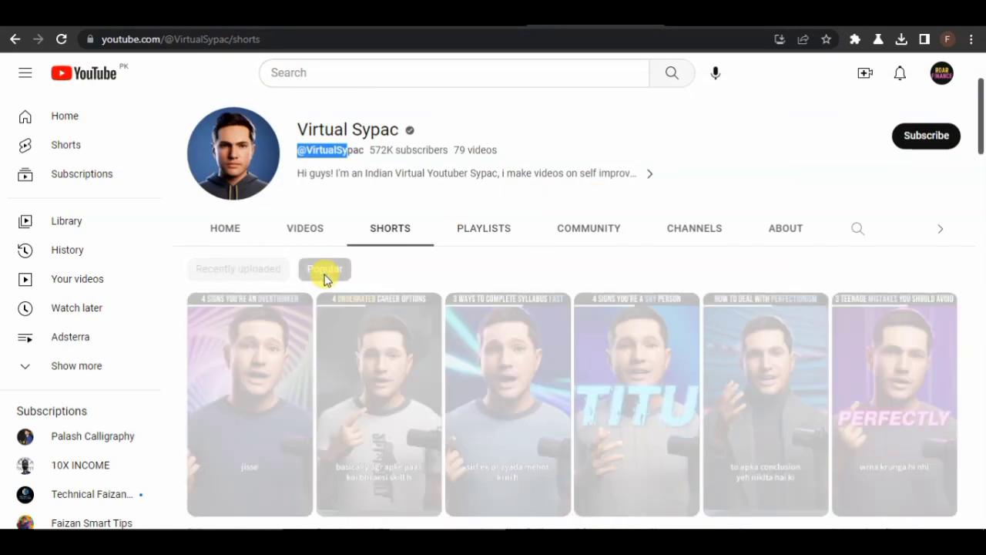
drag(978, 112, 979, 136)
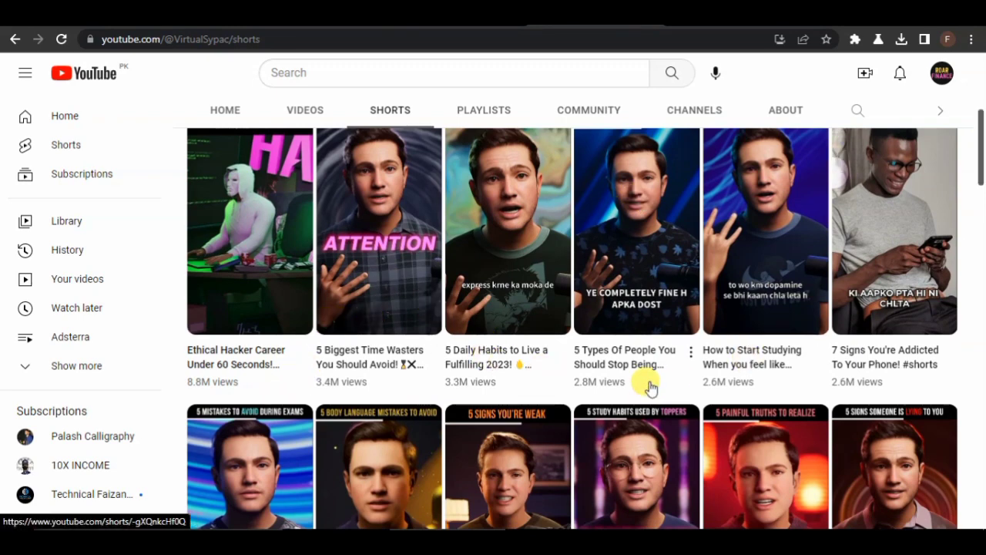
- Switch to the channel's Social Blade page and examine its estimated monthly earnings, recent subscribers and video views for the last 30 days
click(755, 15)
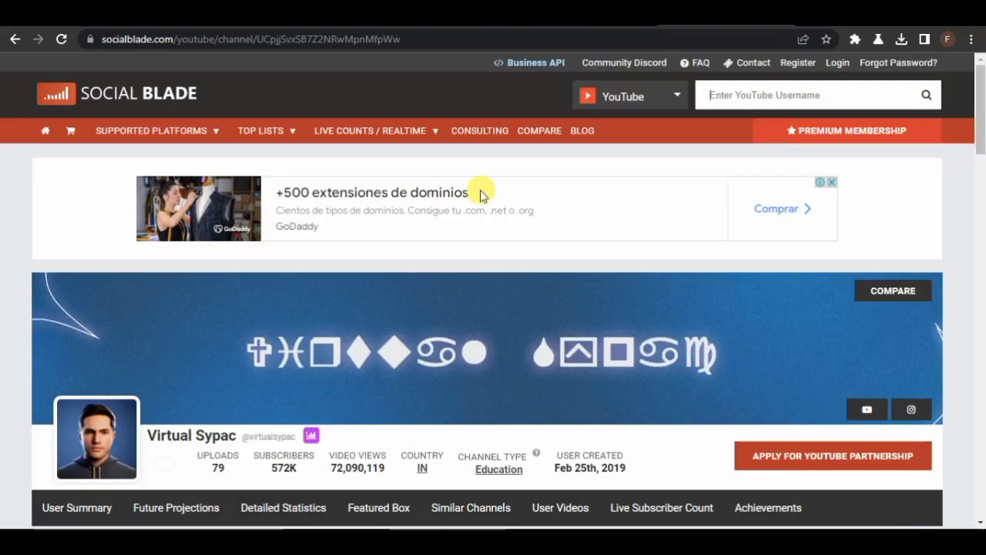
scroll(508, 308, down, 5)
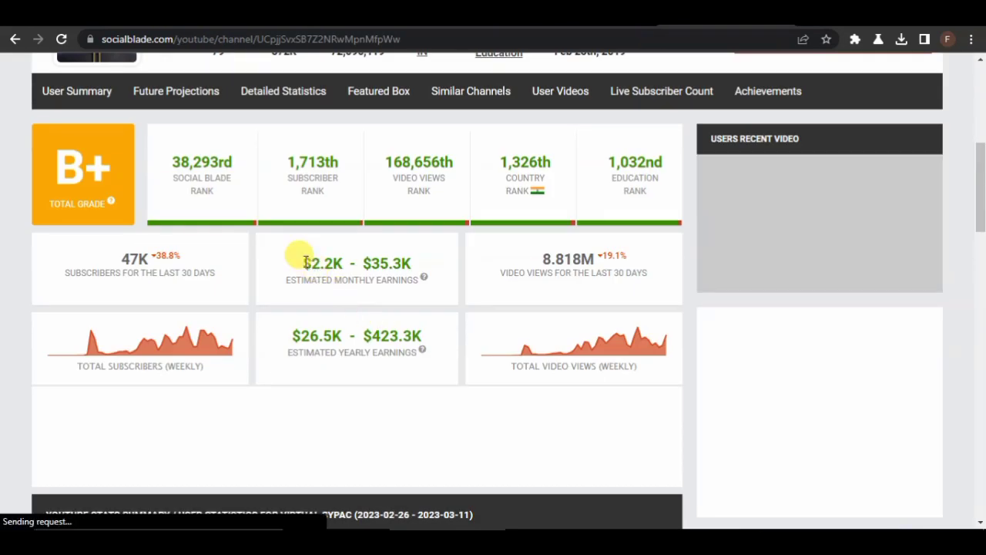
drag(303, 261, 344, 260)
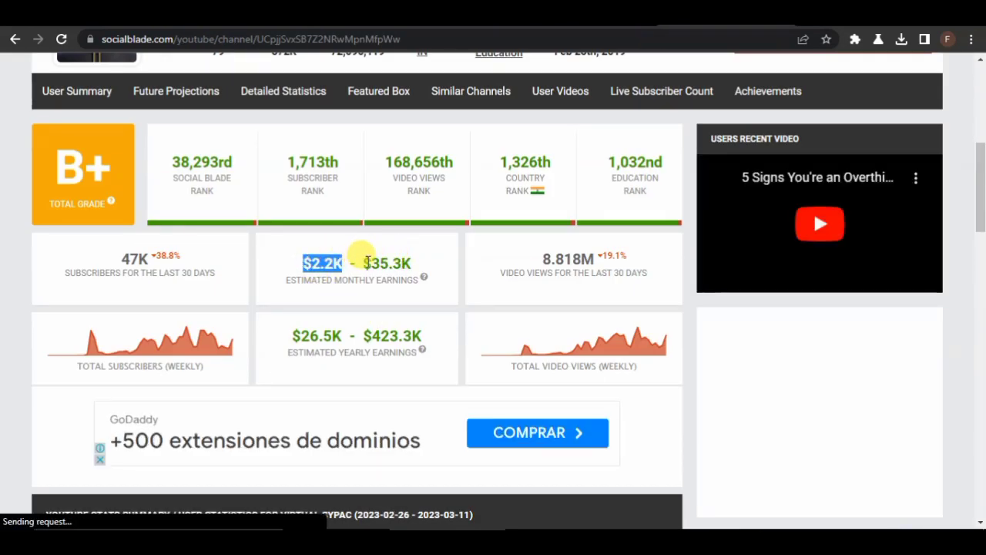
drag(217, 279, 90, 288)
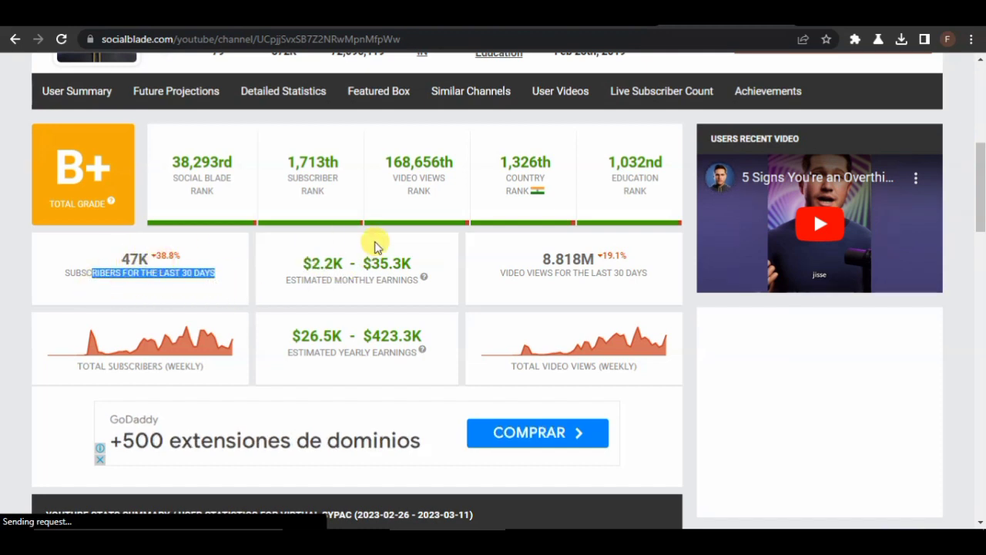
drag(543, 260, 602, 262)
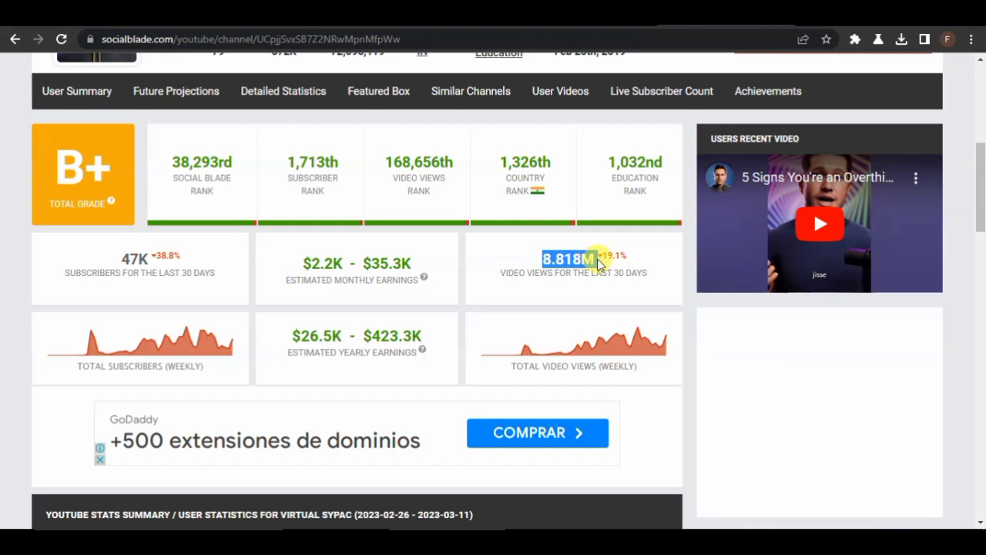
click(585, 259)
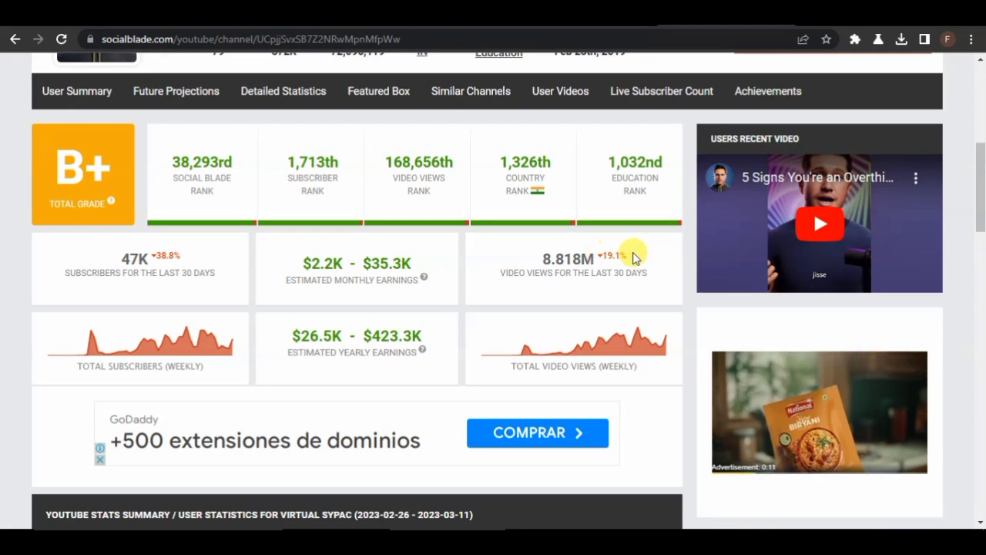
drag(632, 255, 610, 269)
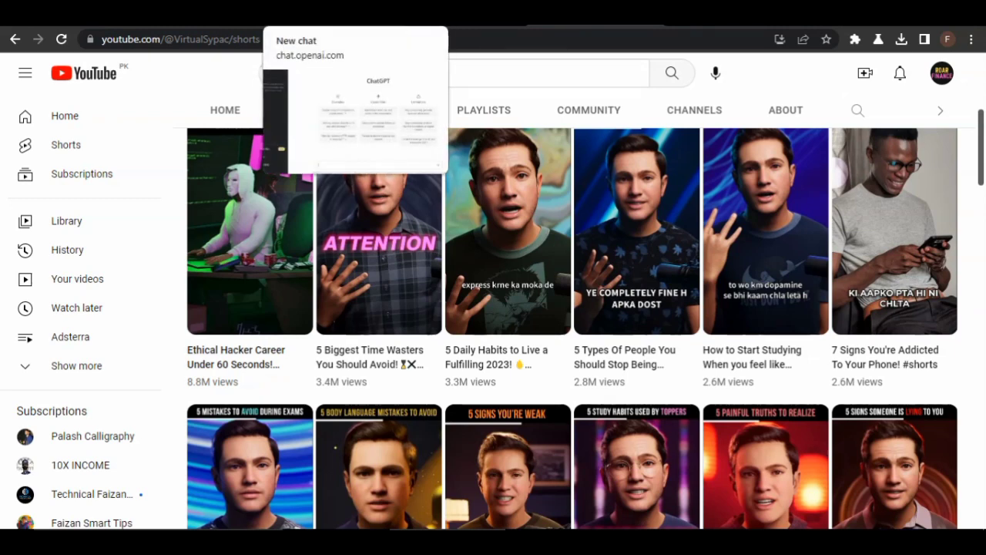
- Switch to ChatGPT and highlight the site's address, chat.openai.com/chat
click(323, 12)
drag(214, 38, 96, 46)
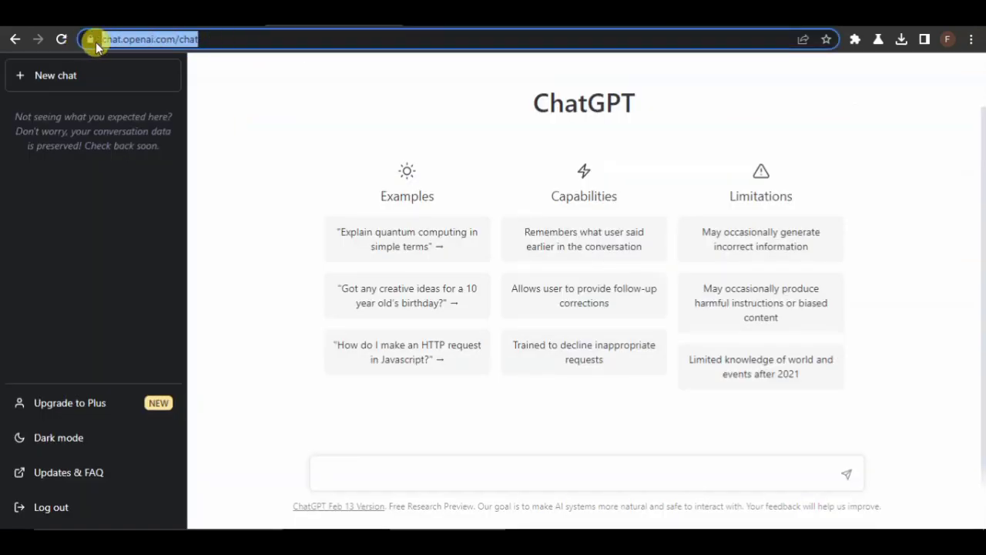
click(207, 34)
drag(241, 31, 92, 40)
click(90, 41)
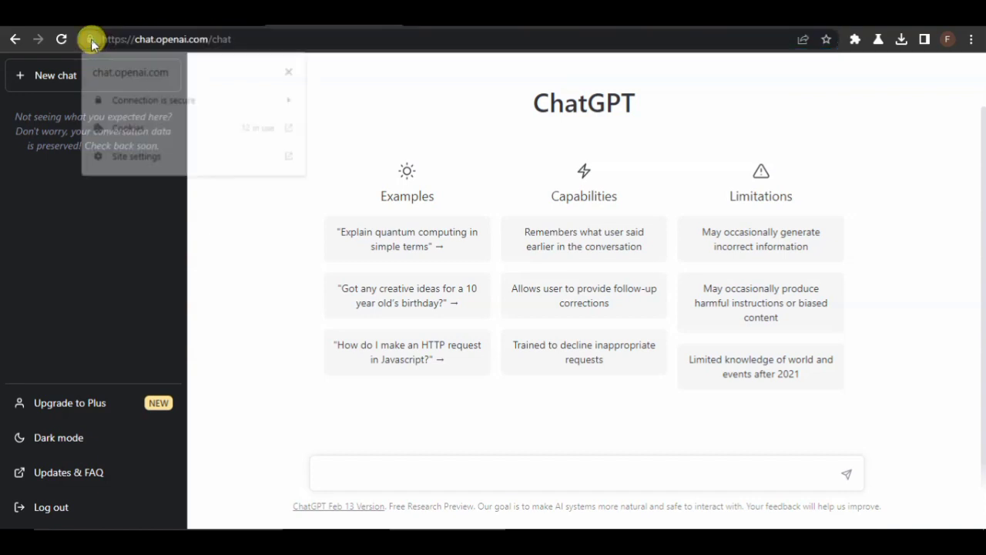
click(289, 72)
click(242, 39)
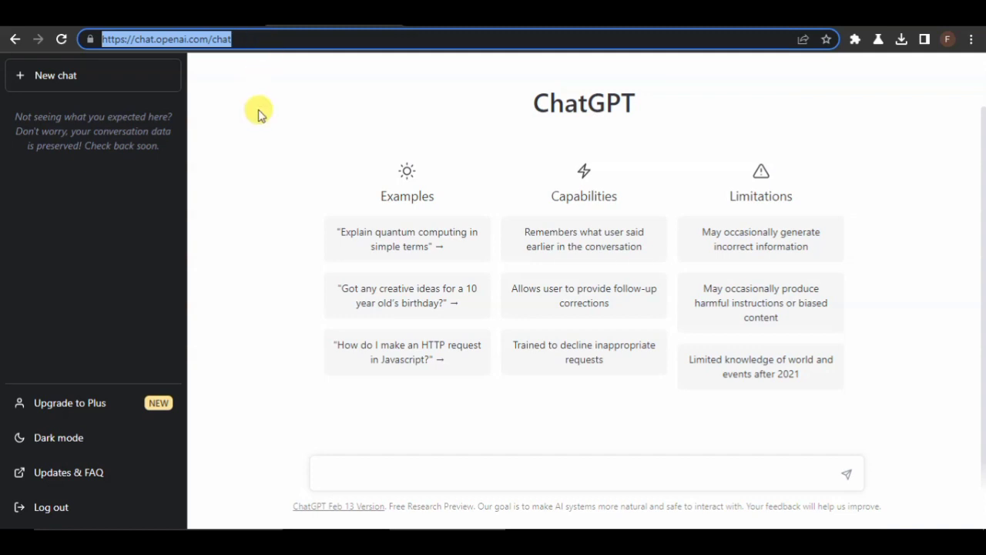
- Submit the prompt "write hindi scrip about weight lose in 50 words" to ChatGPT
click(376, 466)
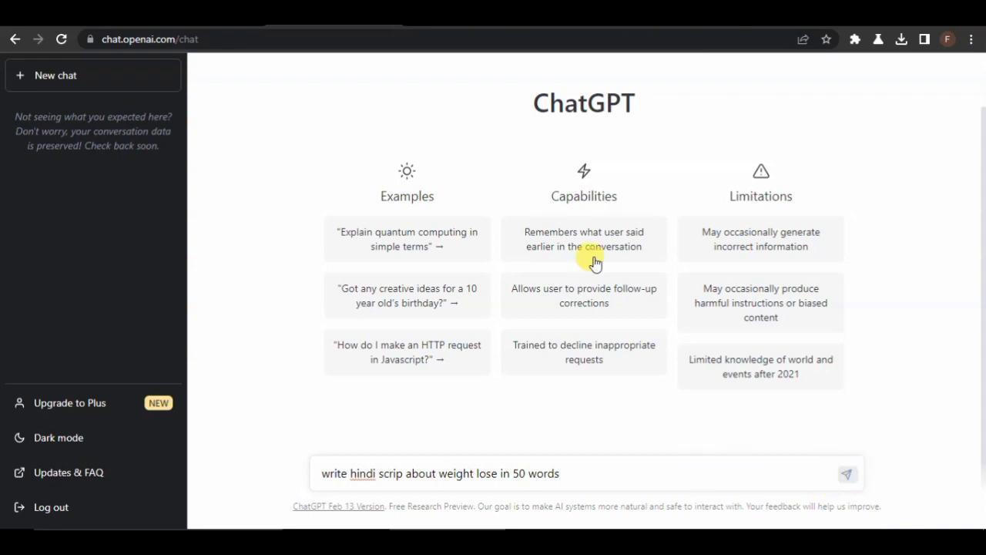
key(Return)
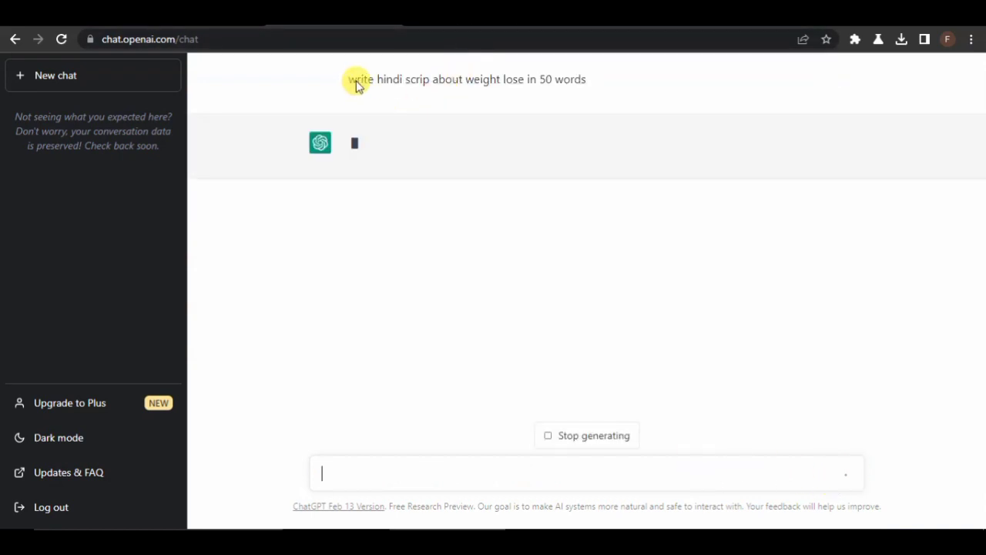
drag(352, 81, 411, 82)
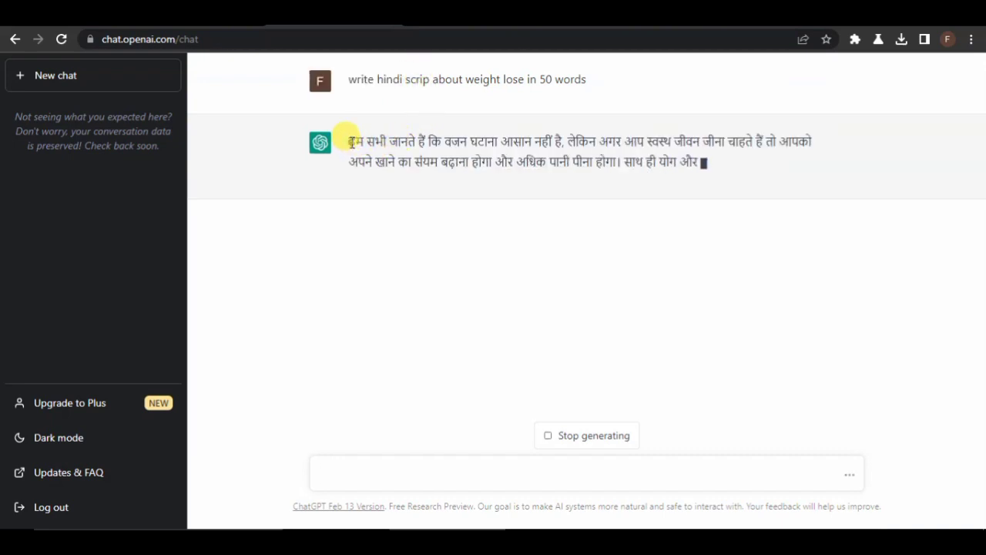
- Copy the entire Hindi weight-loss script from ChatGPT's reply
drag(351, 142, 793, 182)
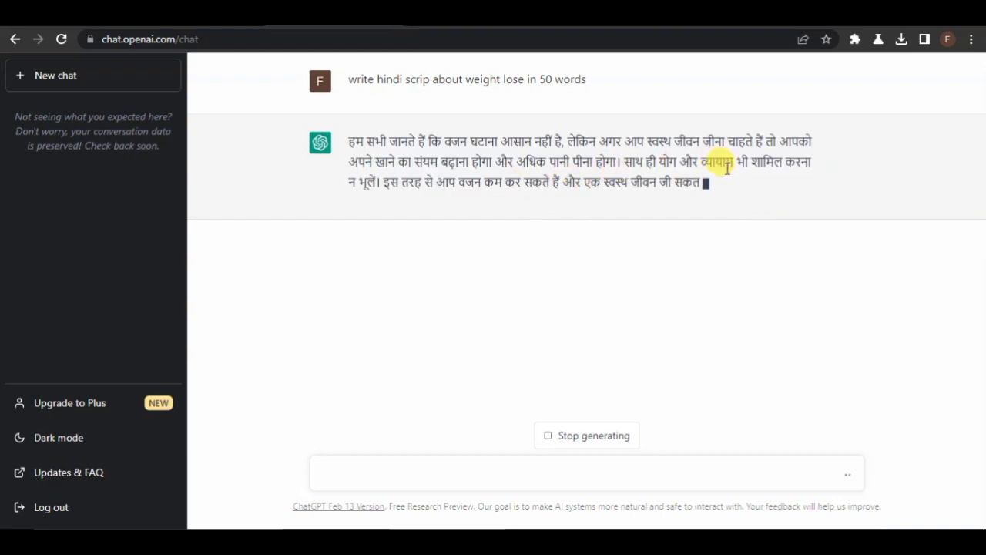
drag(730, 190, 331, 154)
click(352, 146)
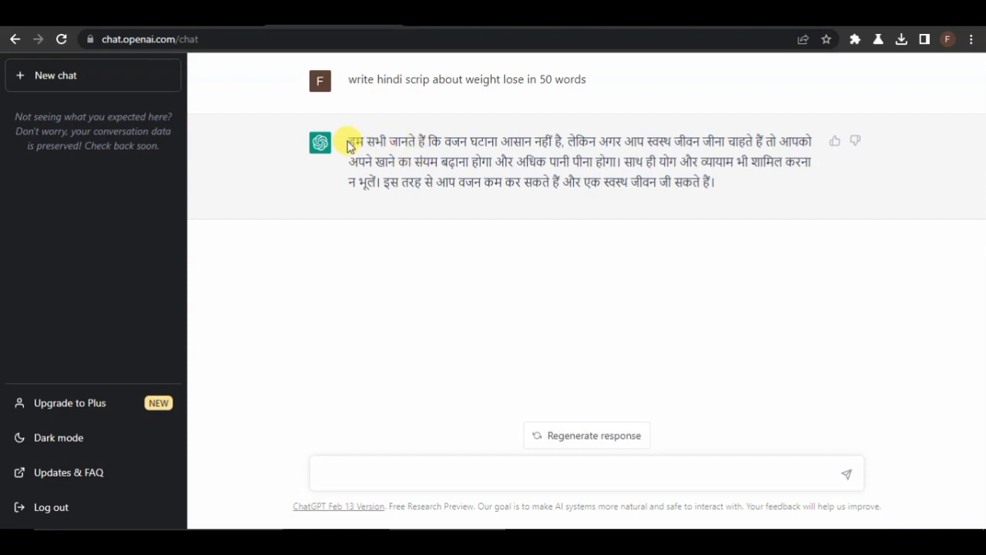
drag(365, 145, 727, 182)
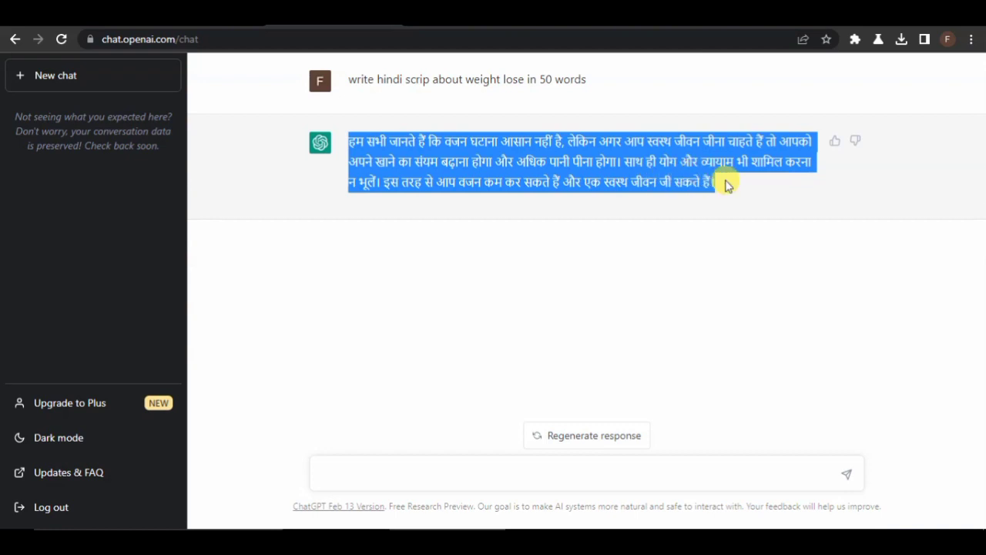
right_click(726, 185)
click(724, 190)
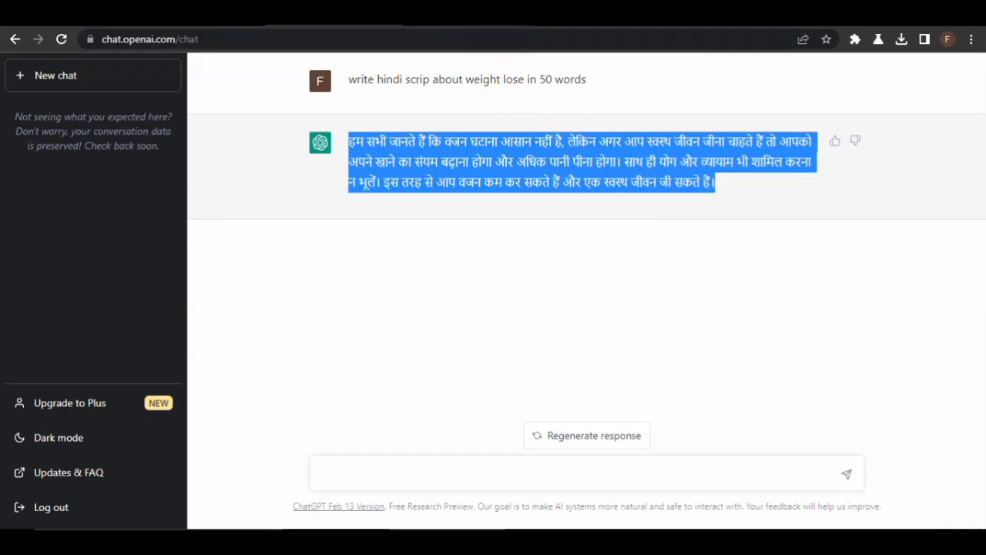
- On Narakeet's Hindi Text to Speech page, replace the sample script with the copied Hindi script and create the audio
click(410, 17)
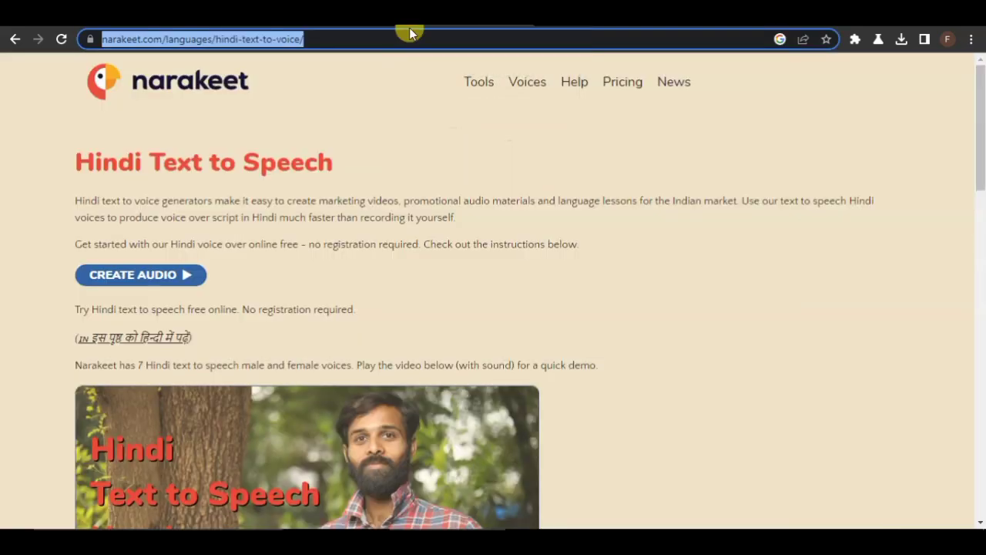
click(158, 40)
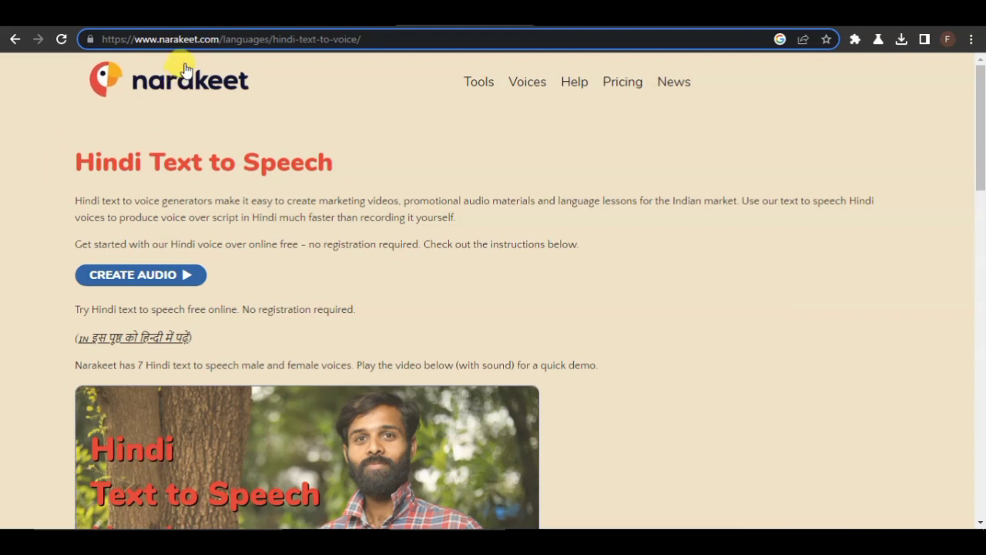
click(169, 277)
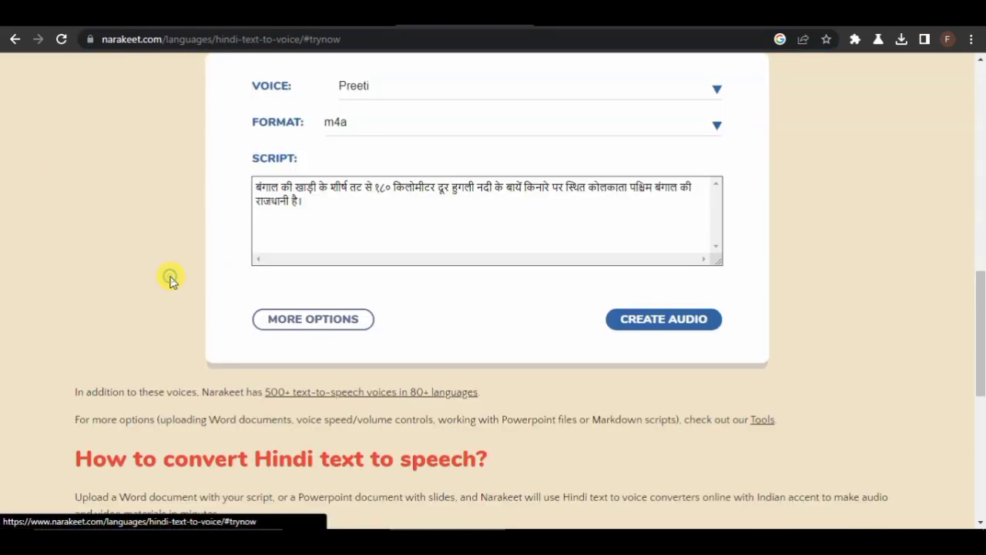
drag(315, 204, 242, 189)
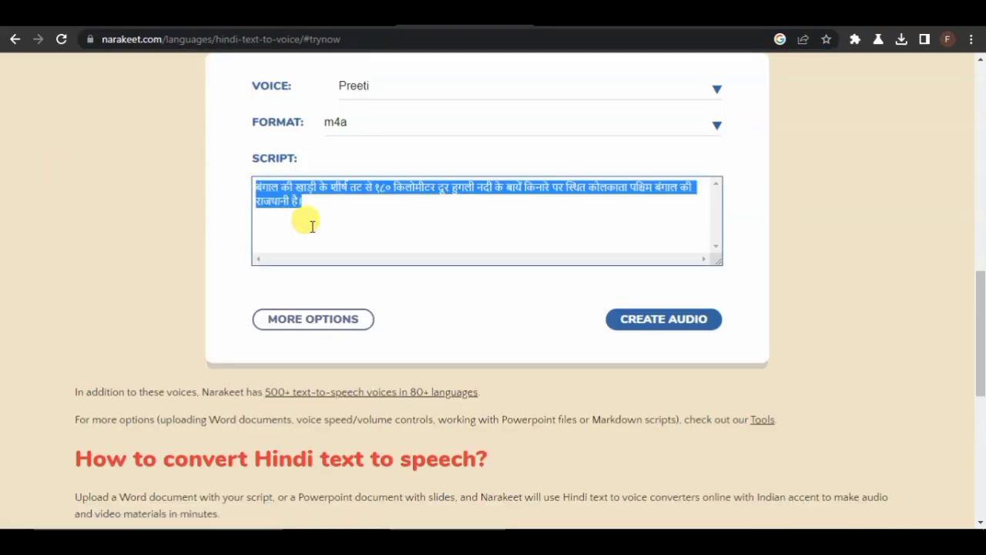
right_click(310, 226)
click(349, 274)
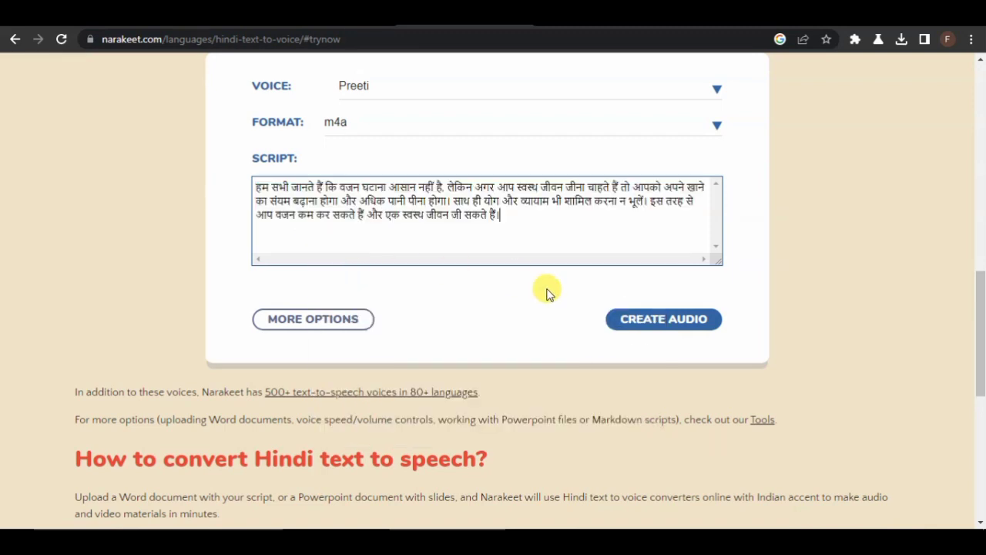
click(652, 326)
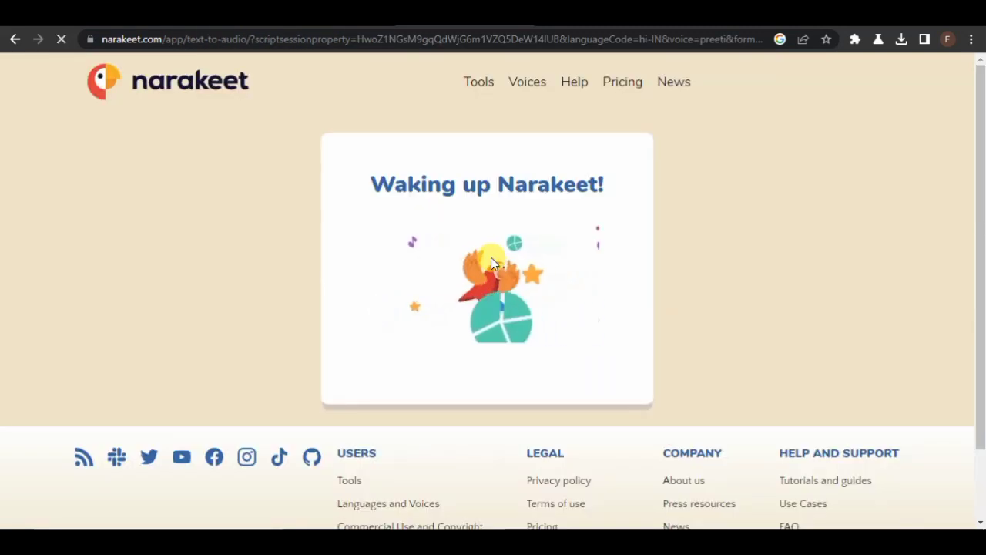
drag(412, 185, 588, 190)
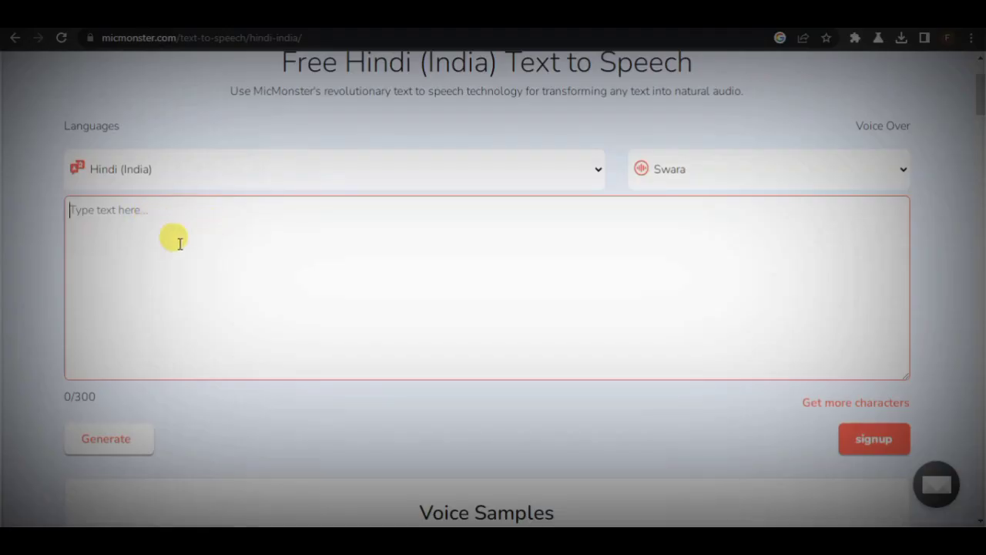
- Paste the copied Hindi script into MicMonster's Hindi (India) text to speech page and generate the audio
right_click(144, 213)
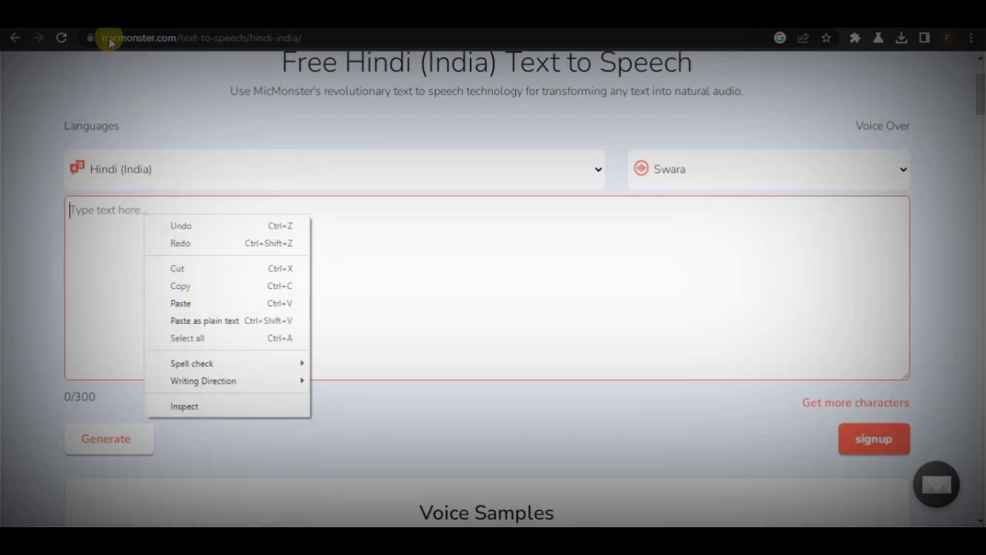
click(211, 303)
click(111, 441)
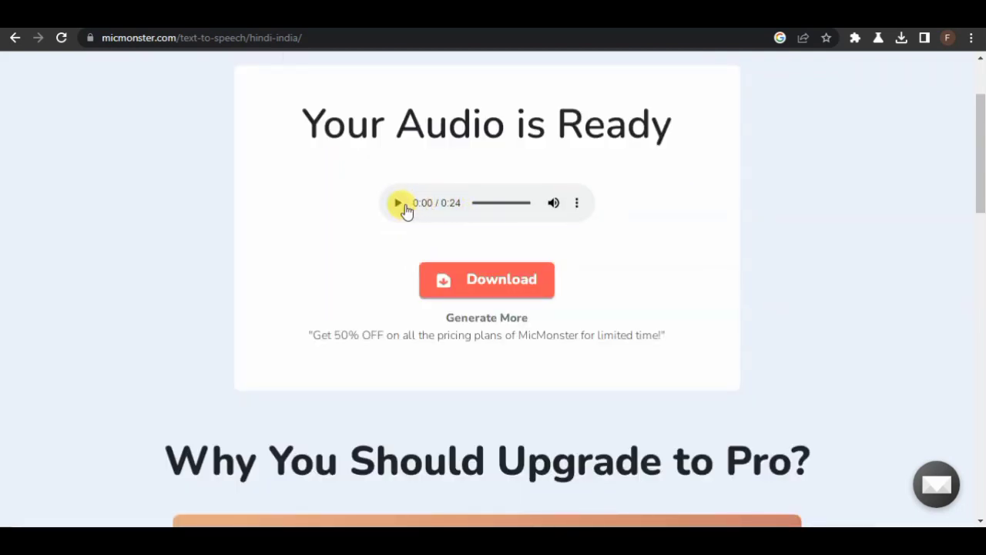
- Preview the generated voice-over briefly, download it as an MP3 and check the browser's downloads
click(404, 206)
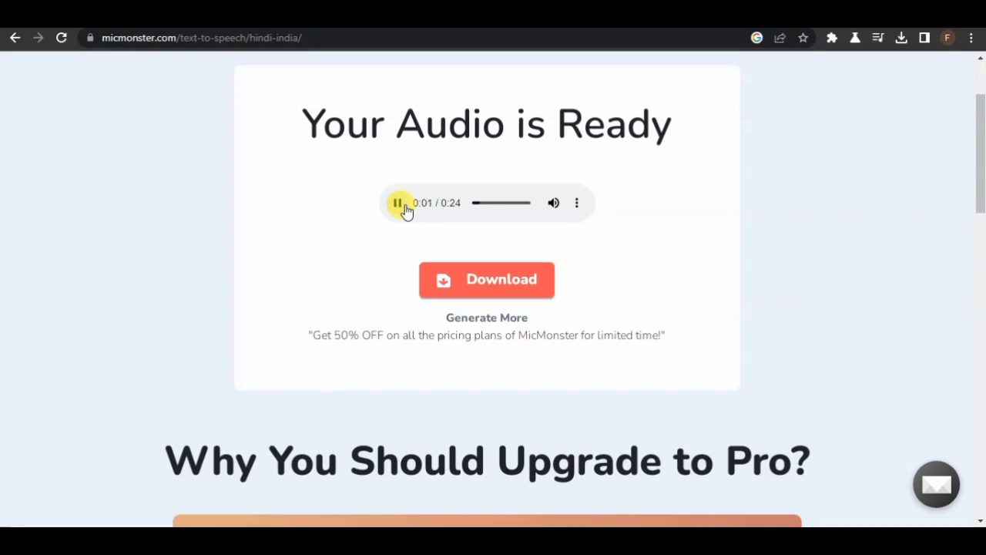
click(404, 206)
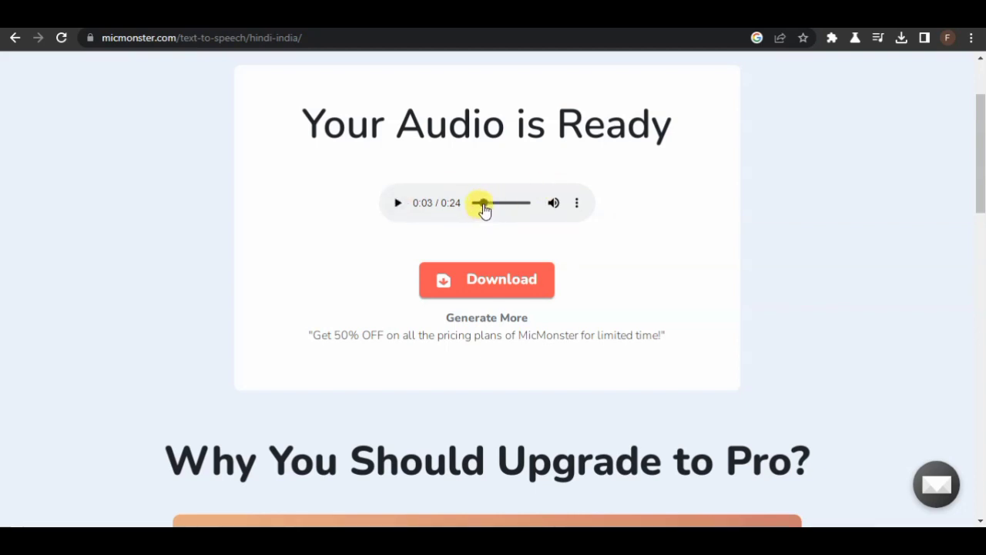
click(479, 284)
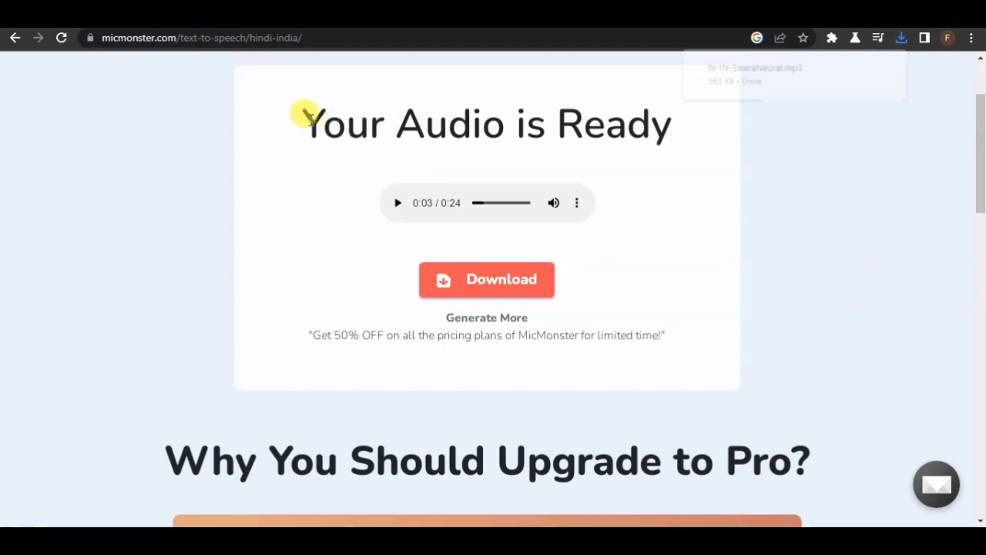
drag(302, 116, 618, 121)
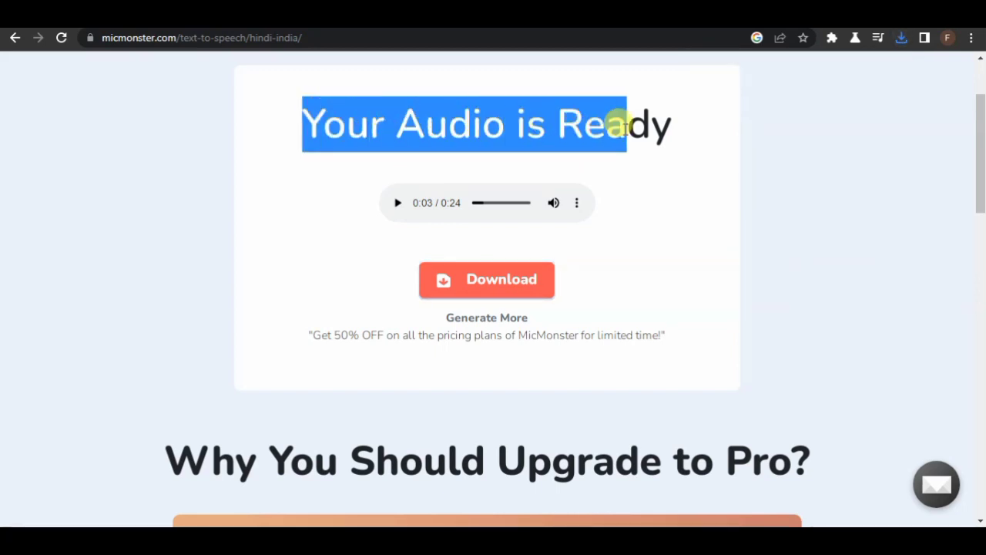
click(899, 38)
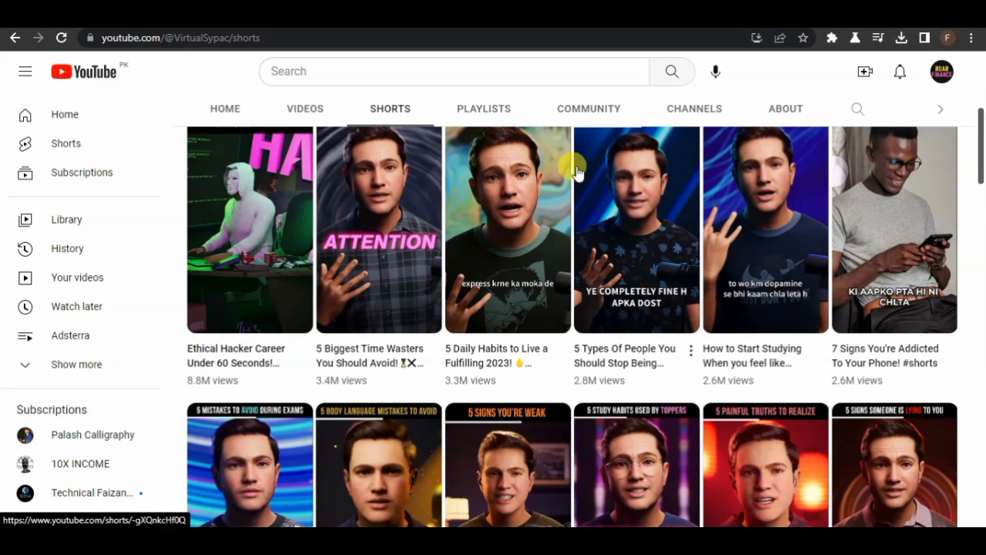
- Open Google in a new browser tab and search for "ai image generator"
key(ctrl+t)
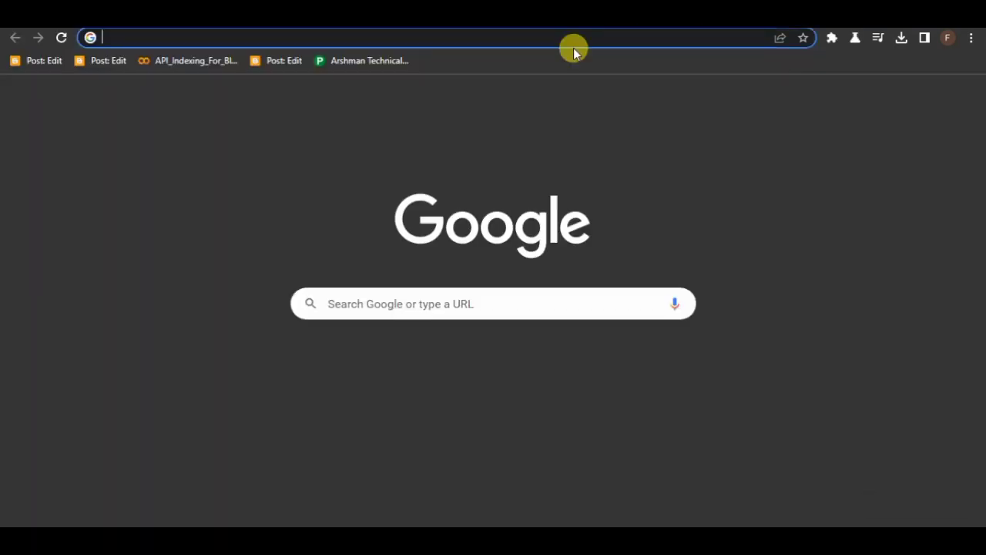
text(go)
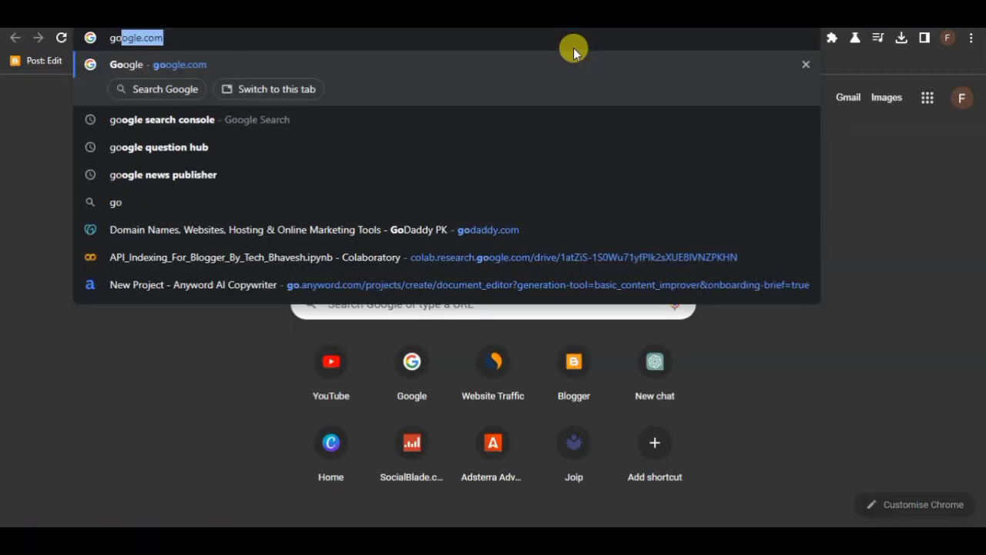
key(Return)
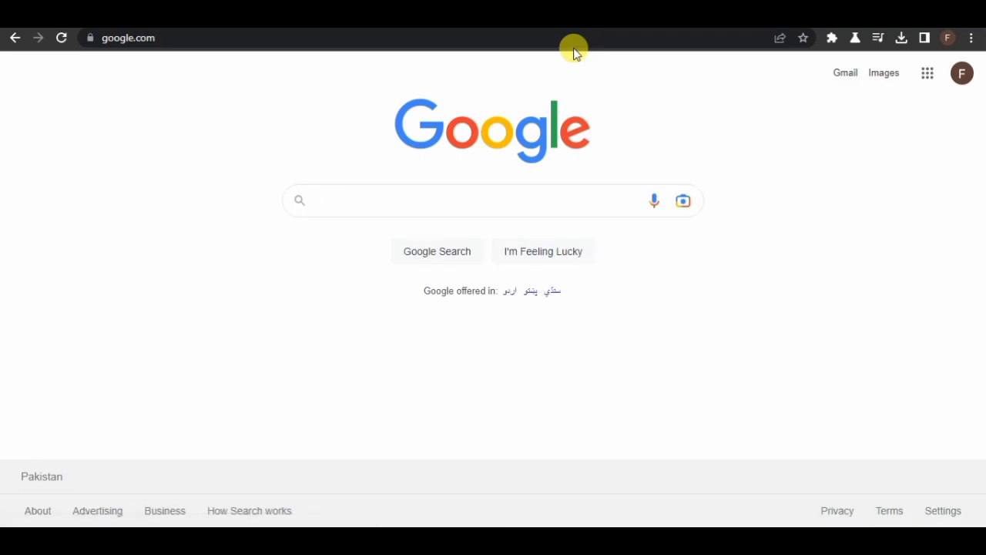
click(360, 195)
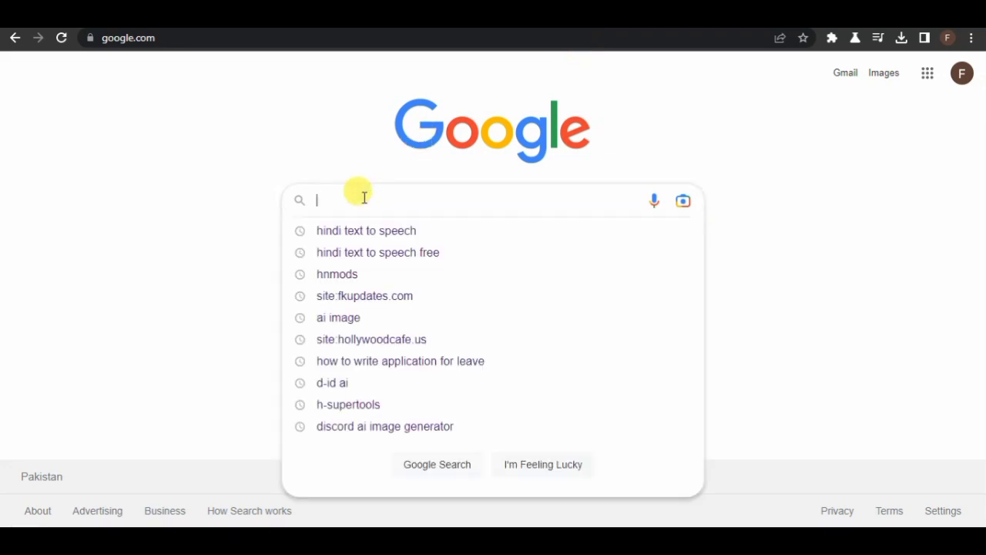
text(ai im)
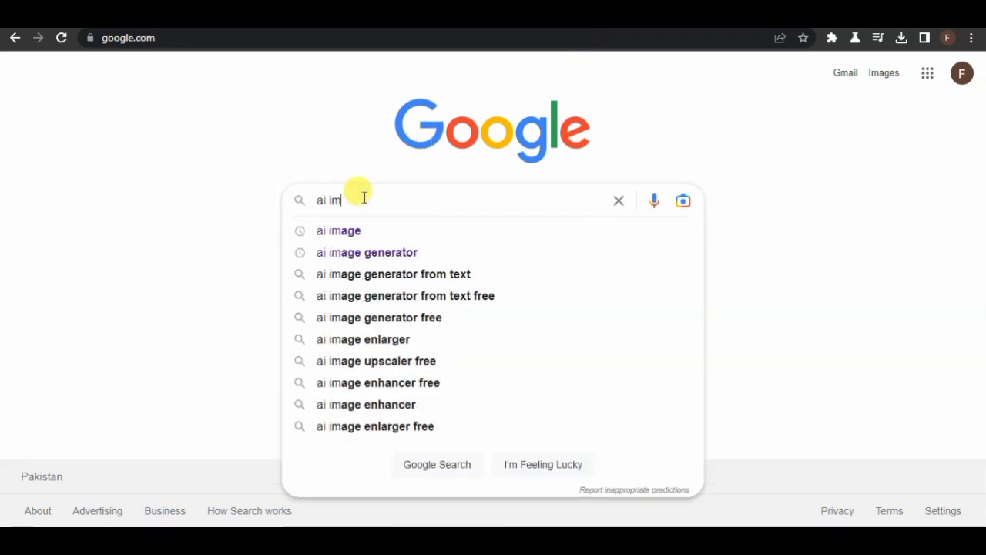
text(age)
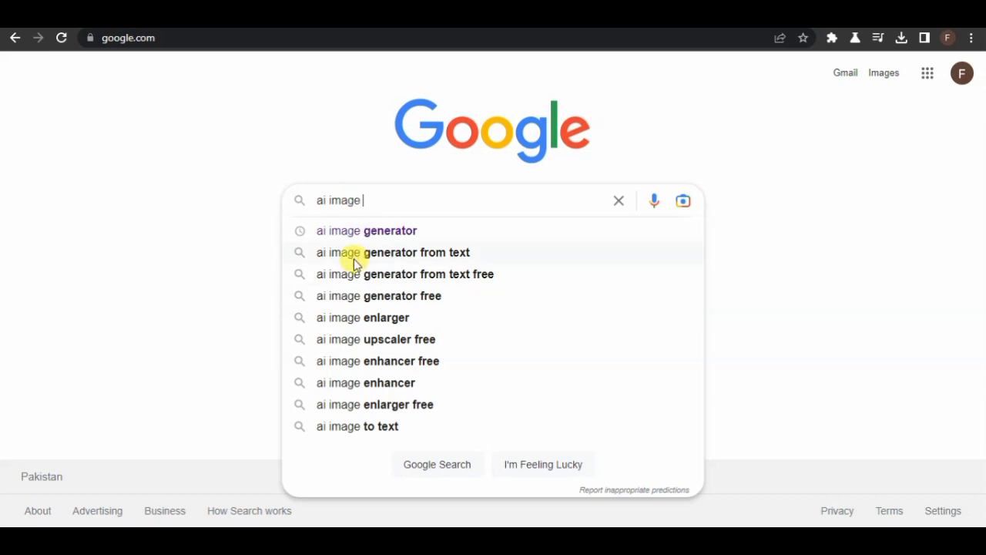
click(353, 238)
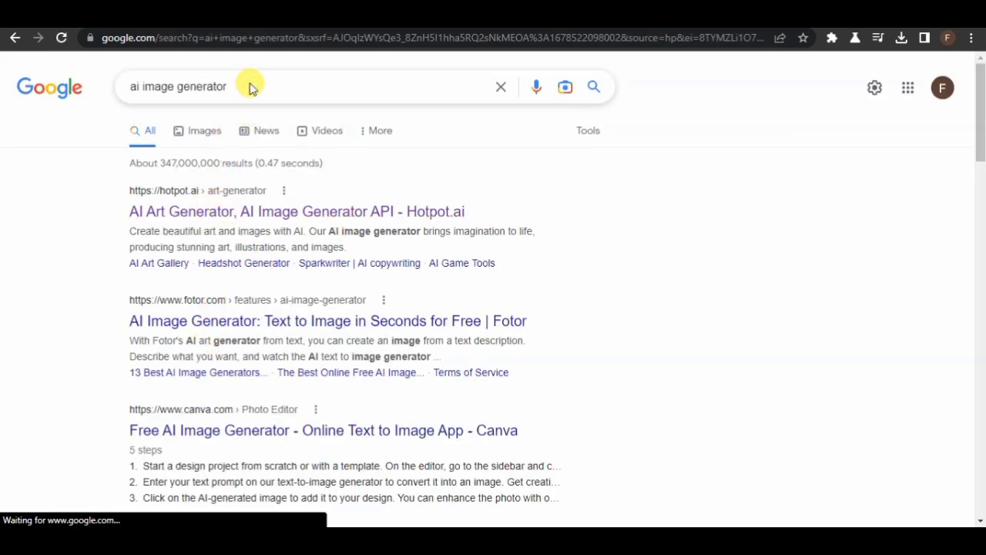
- Change the Google search to "ai girl image" and show the image results
drag(249, 85, 143, 89)
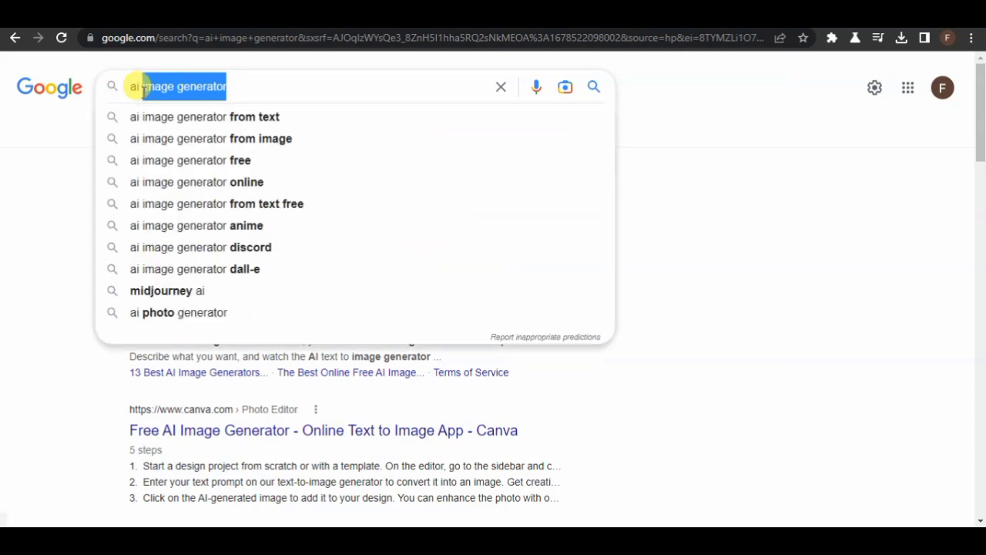
key(BackSpace)
text(l)
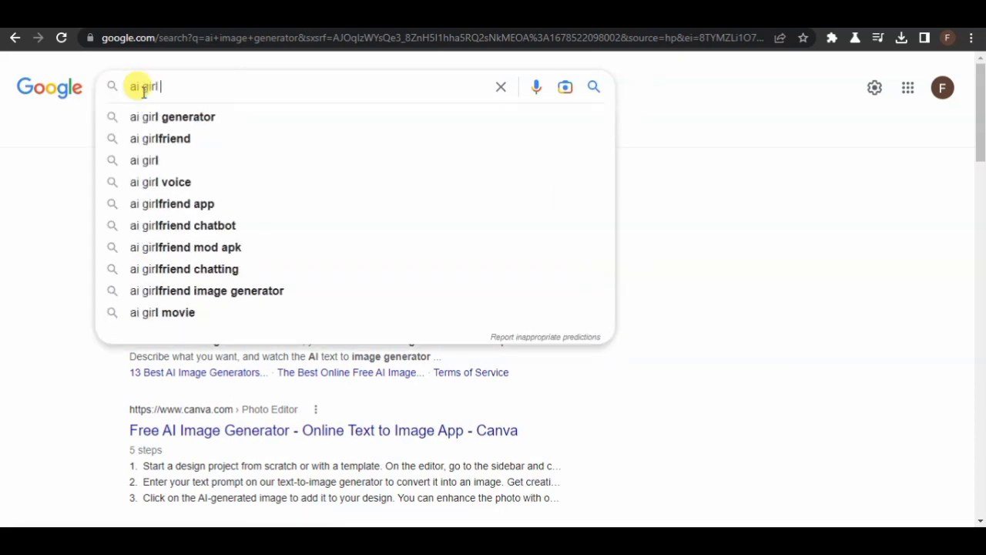
text( im)
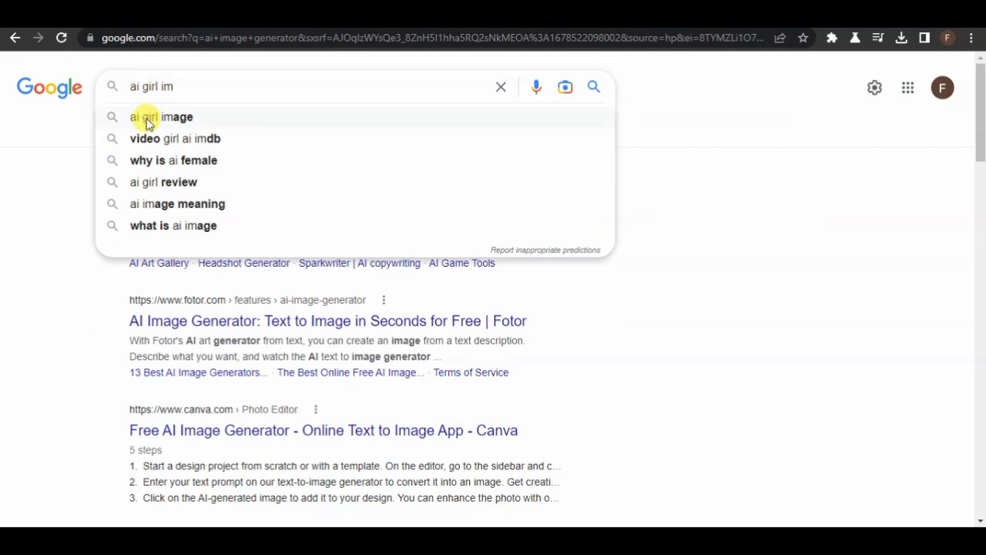
click(147, 117)
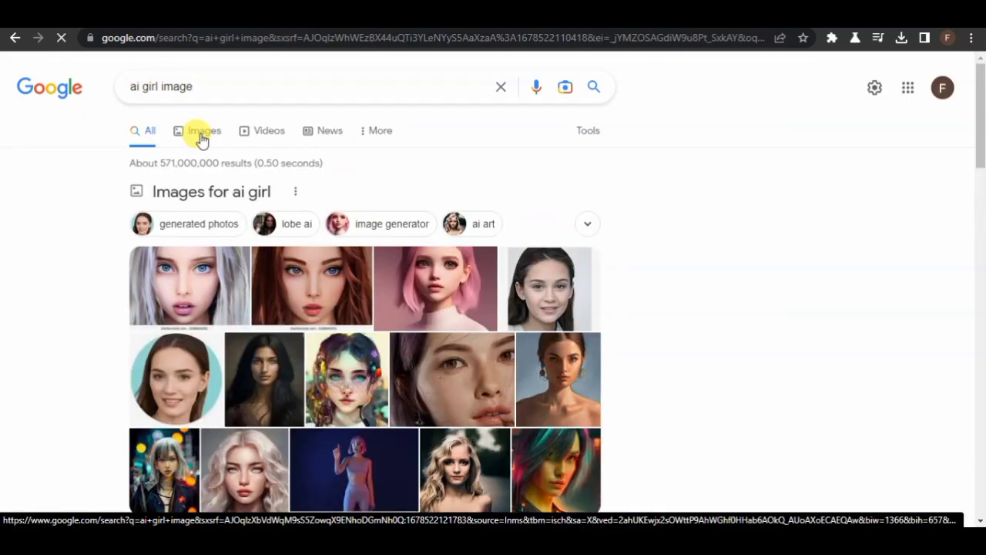
click(200, 133)
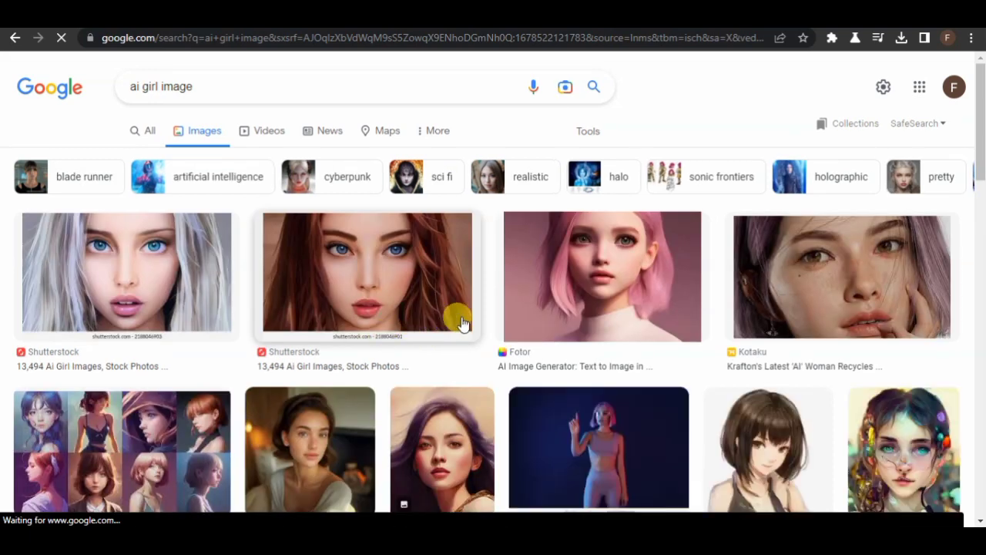
- Preview the Nohat picture of an AI-generated young woman, follow a related long-haired portrait and browse its related images
click(293, 473)
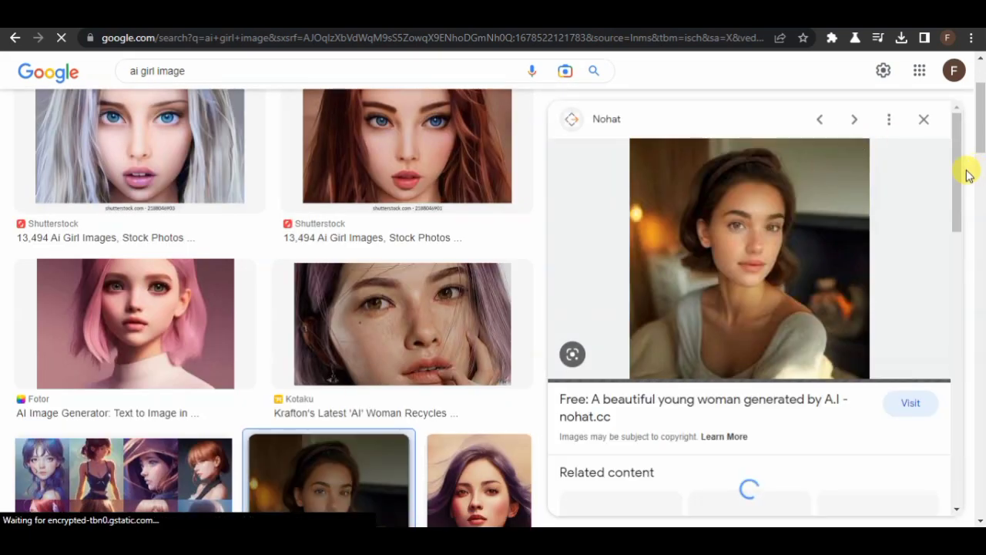
drag(956, 161, 962, 310)
click(749, 355)
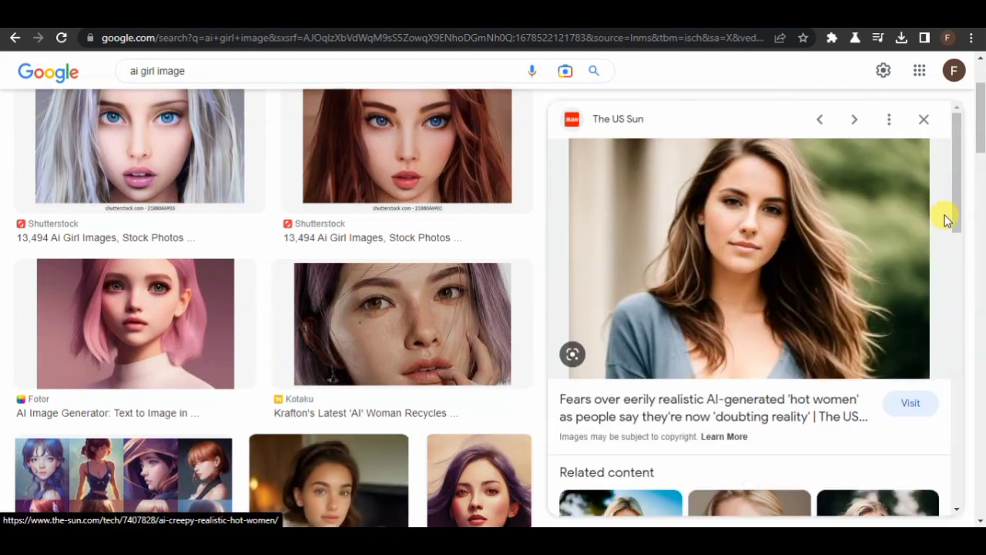
drag(959, 209, 962, 300)
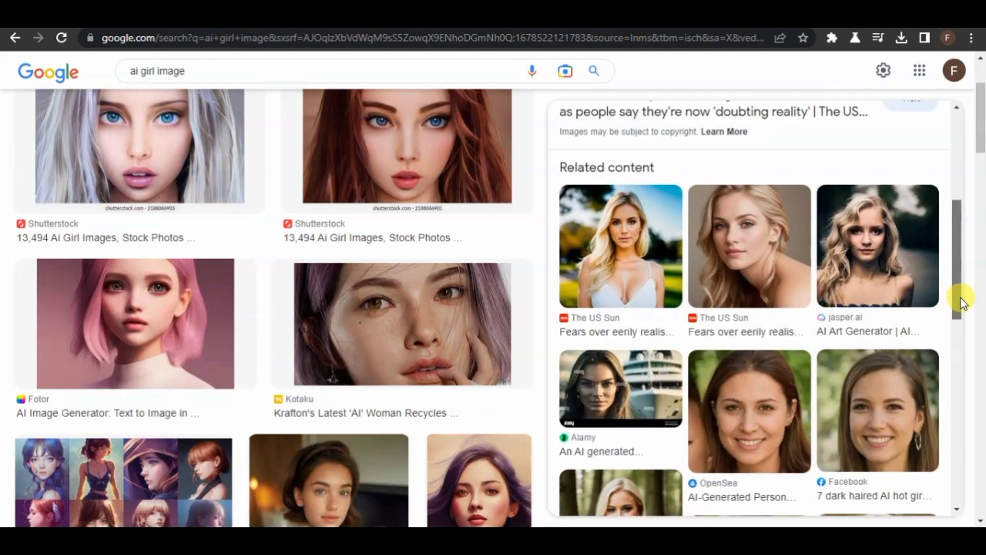
- Open the related portrait of the blonde woman in a white top and save it as a WEBP file in My Site Data Trash
click(639, 282)
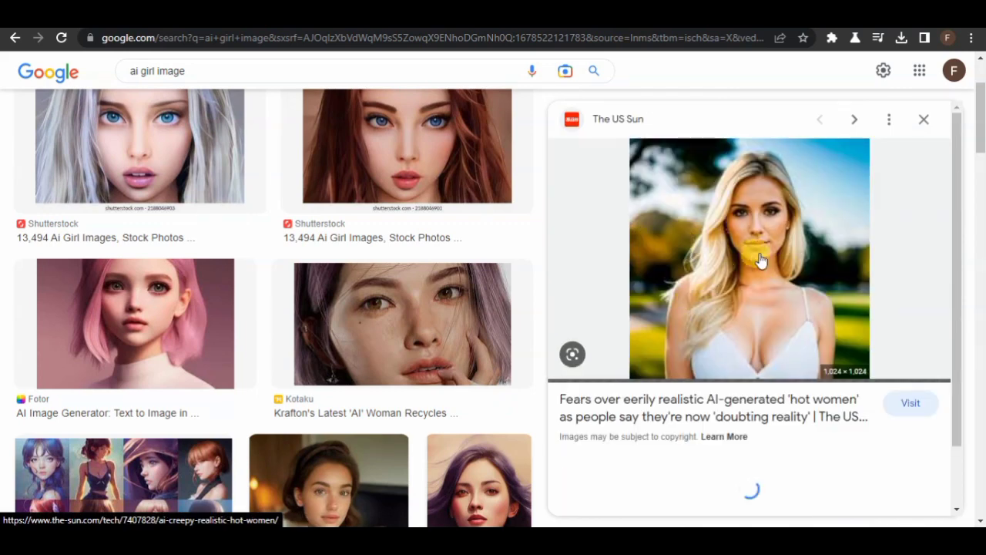
right_click(740, 250)
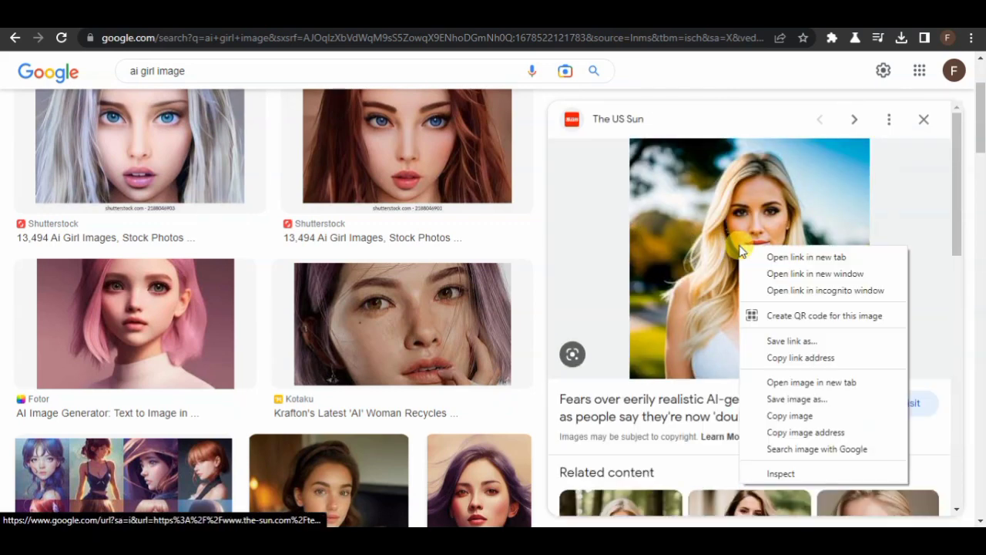
click(803, 399)
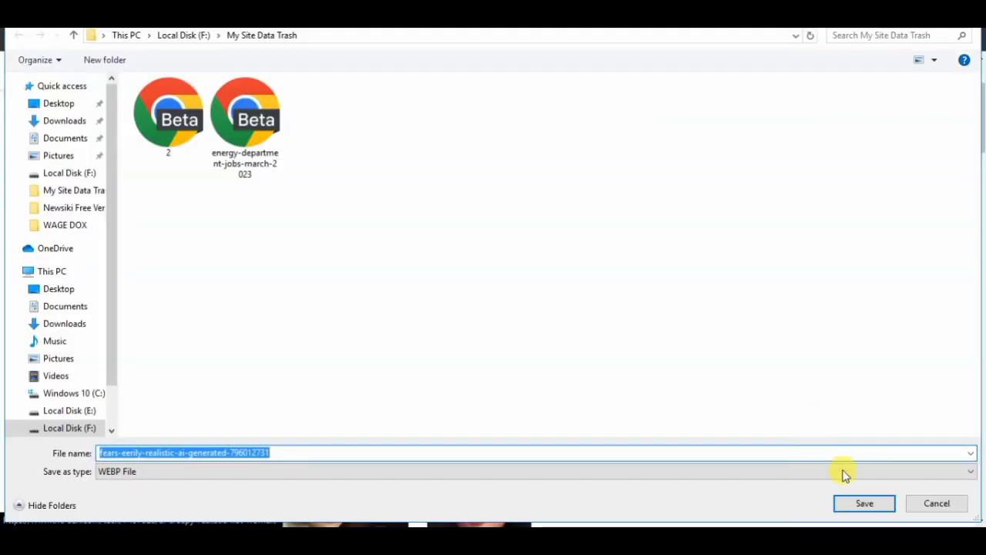
click(864, 503)
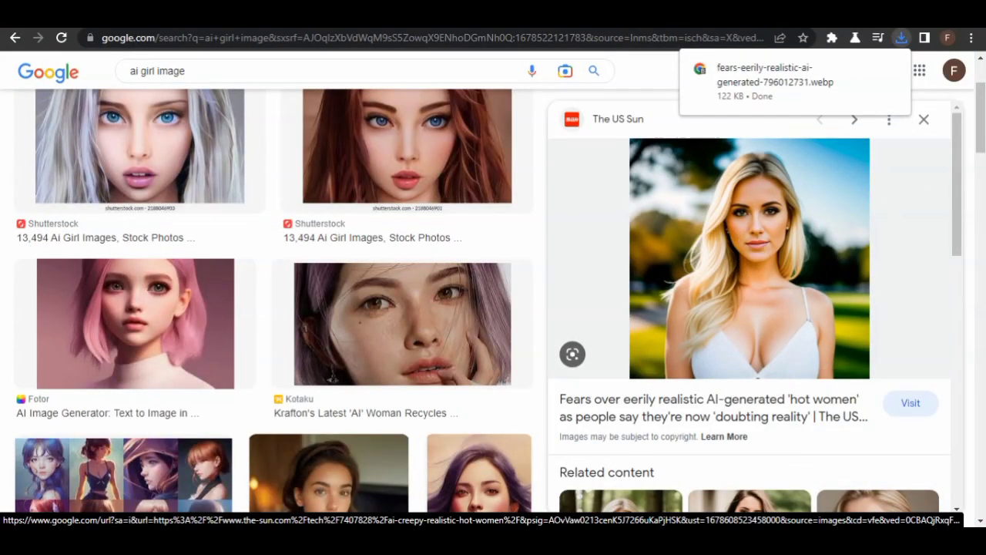
- Search for "remove.bg" in a new browser tab and open the remove.bg background removal site
key(ctrl+t)
text(re)
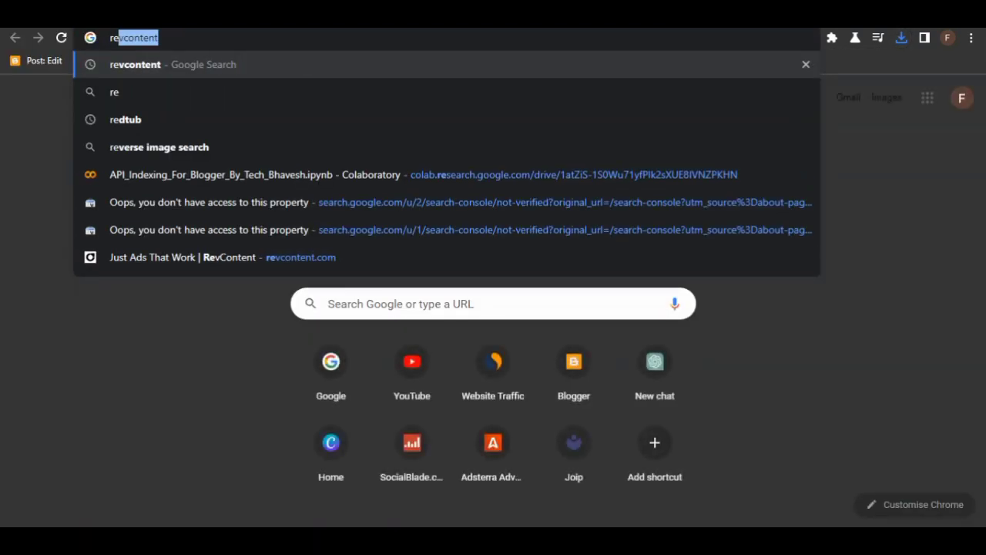
text(move)
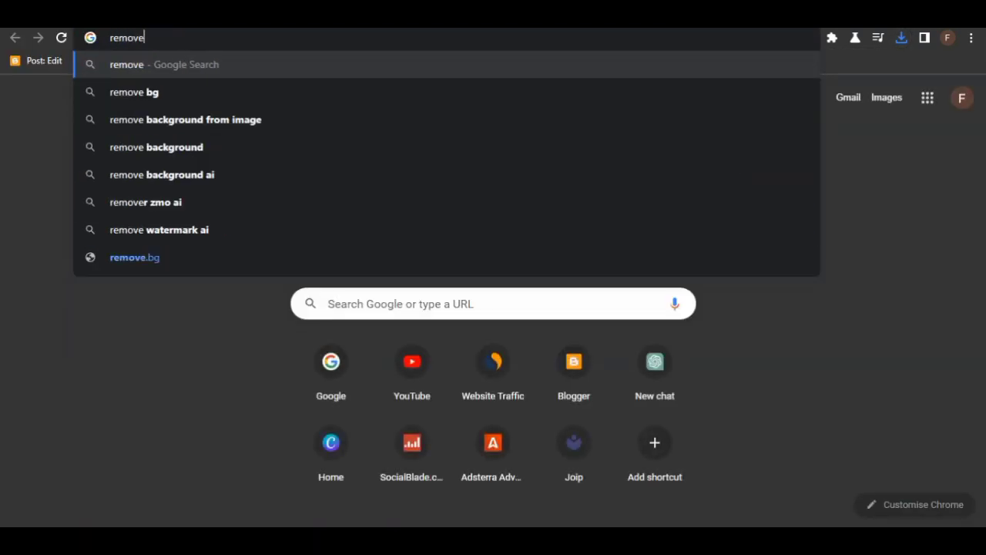
text(.bg)
key(Return)
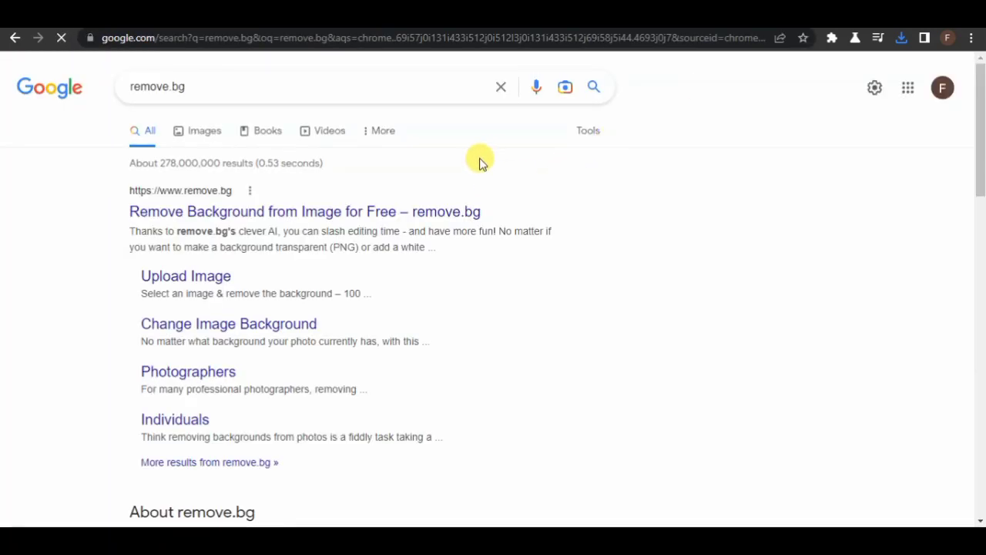
click(266, 211)
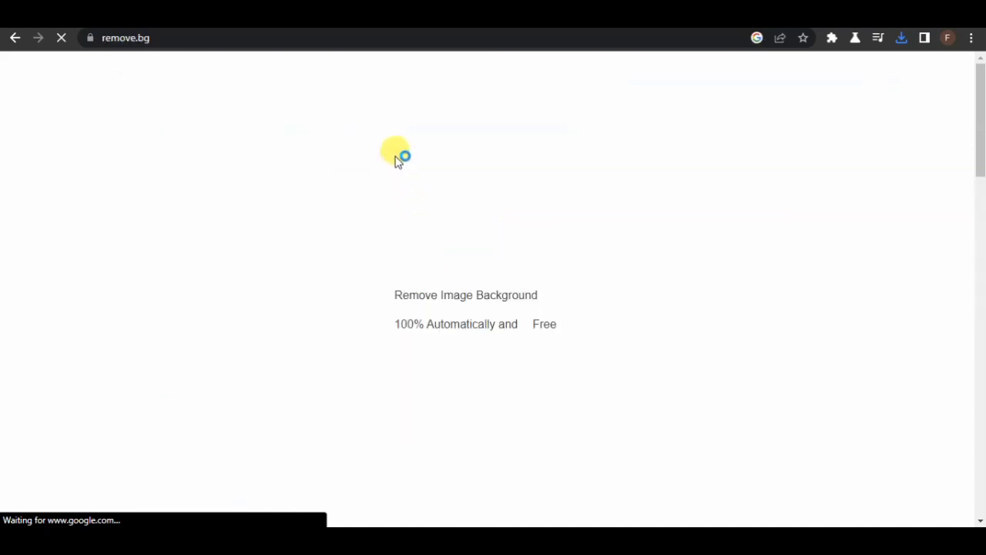
- Upload the saved blonde woman portrait from Local Disk (F:) to remove.bg and download the 500 × 500 background-free preview image
click(643, 345)
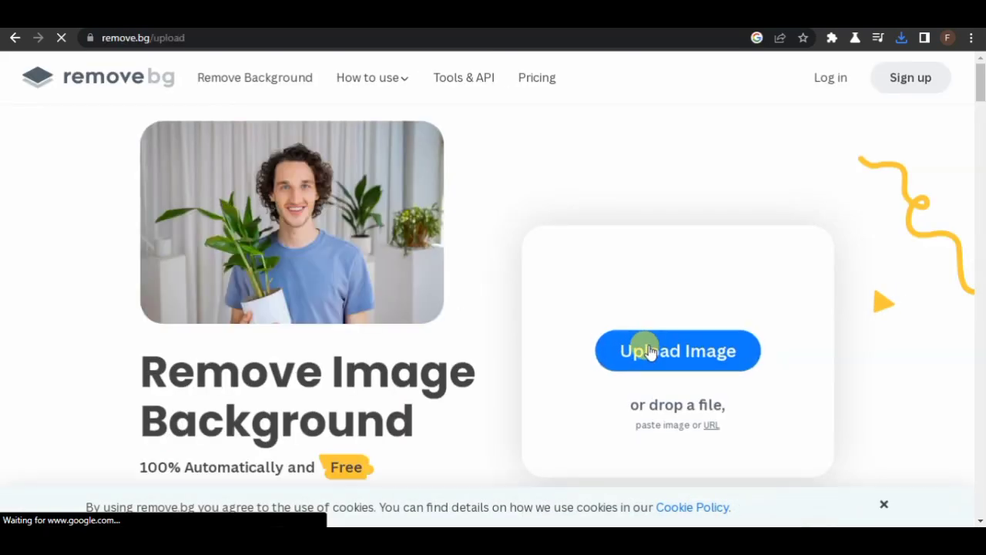
click(440, 425)
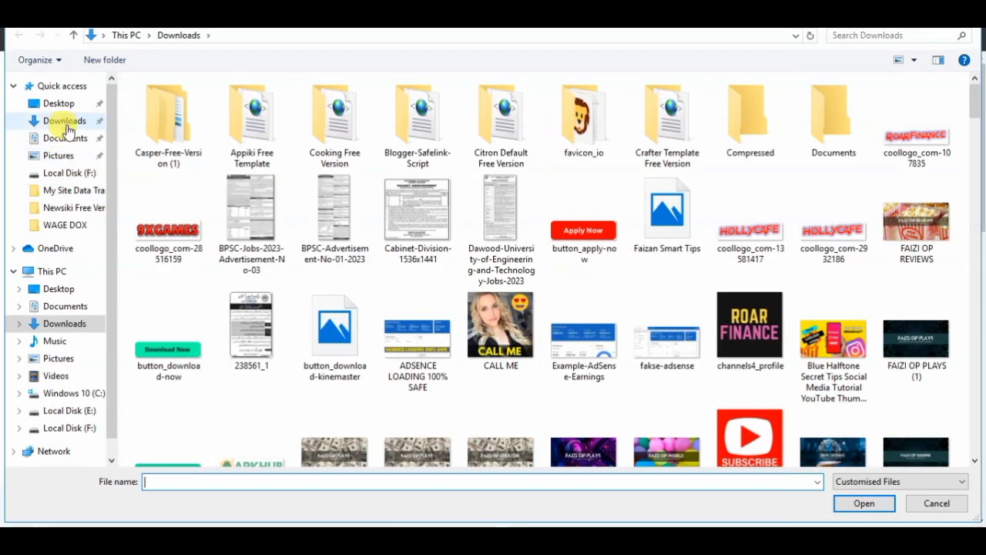
click(67, 123)
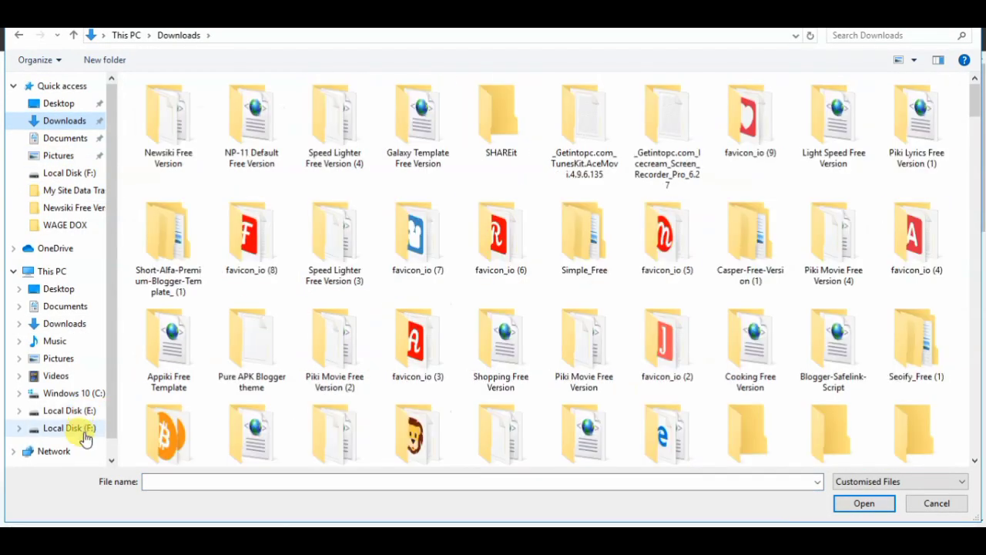
click(77, 428)
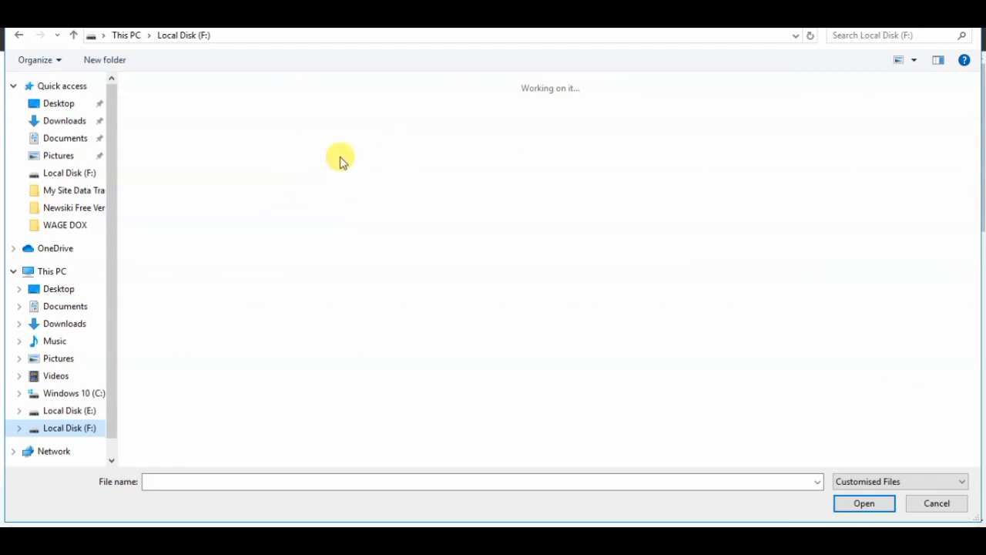
double_click(424, 131)
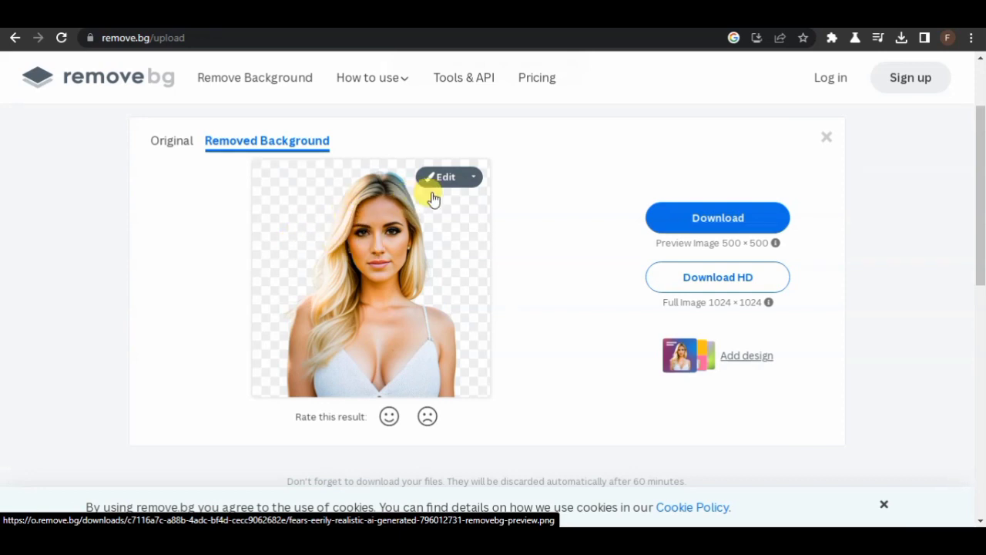
click(726, 218)
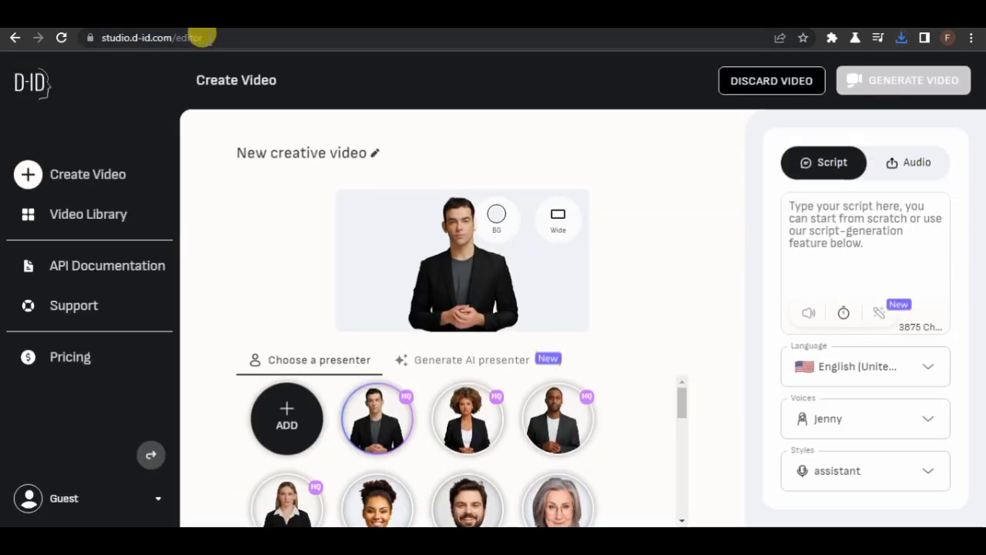
click(210, 36)
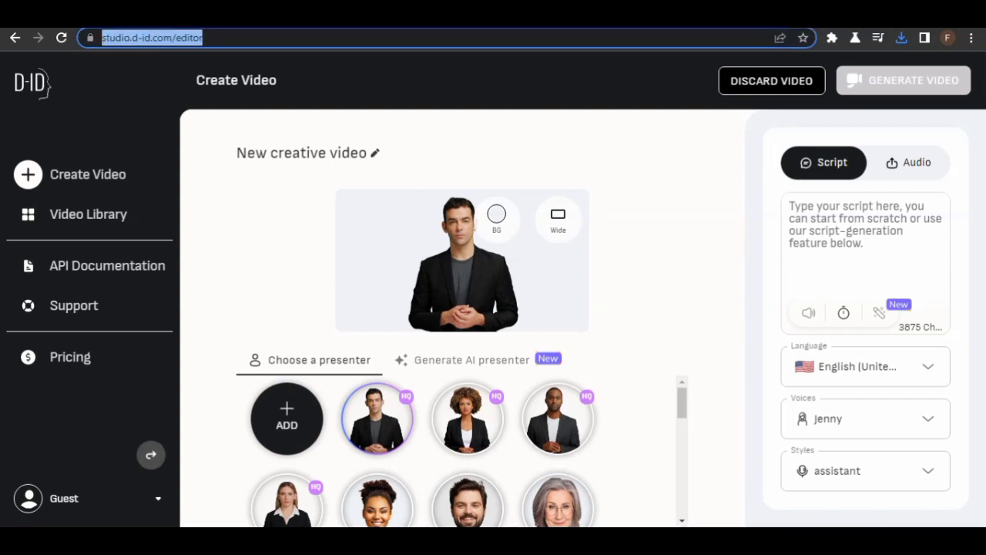
click(220, 37)
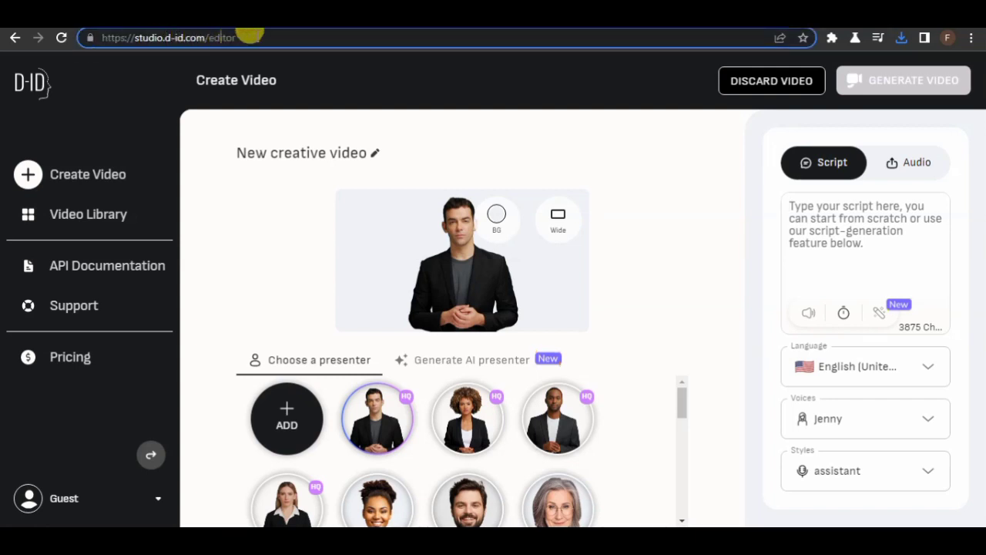
drag(248, 36, 81, 60)
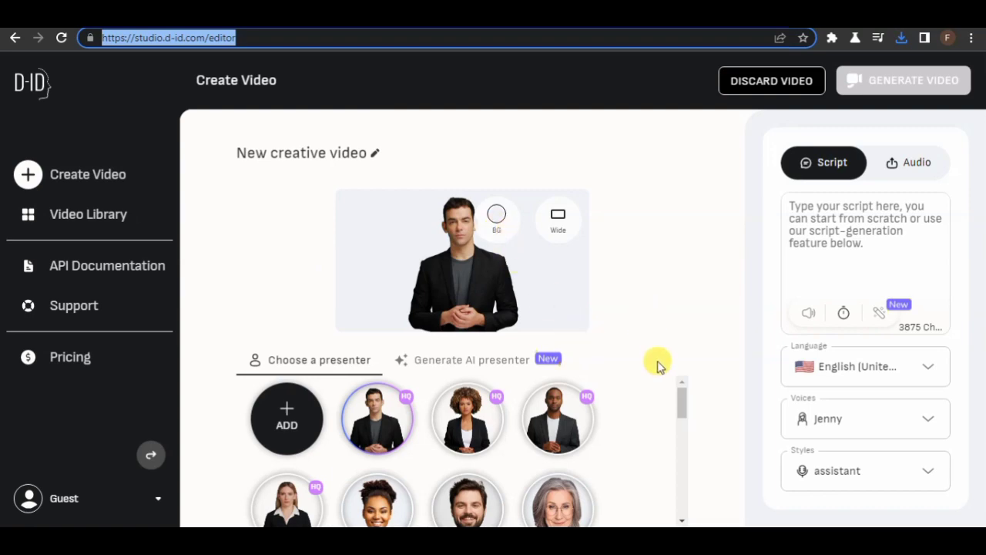
- Look through D-ID's ready-made presenters and sign in to D-ID with the Google account
drag(685, 412, 655, 511)
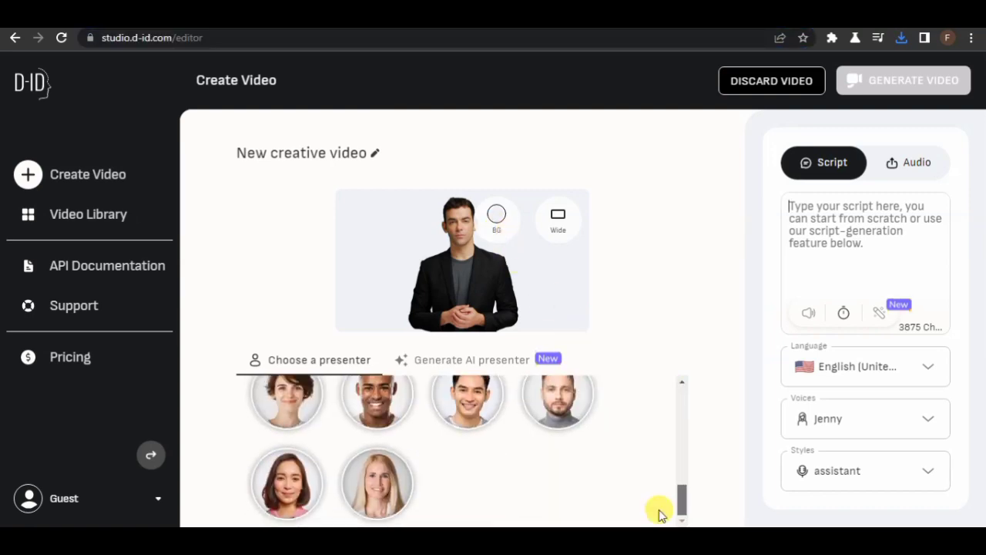
mouse_move(280, 421)
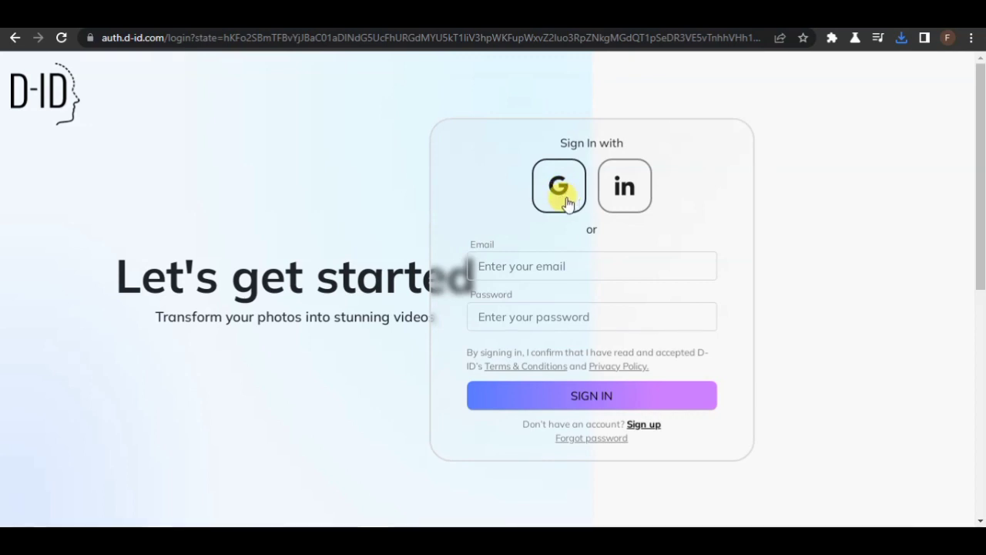
click(567, 203)
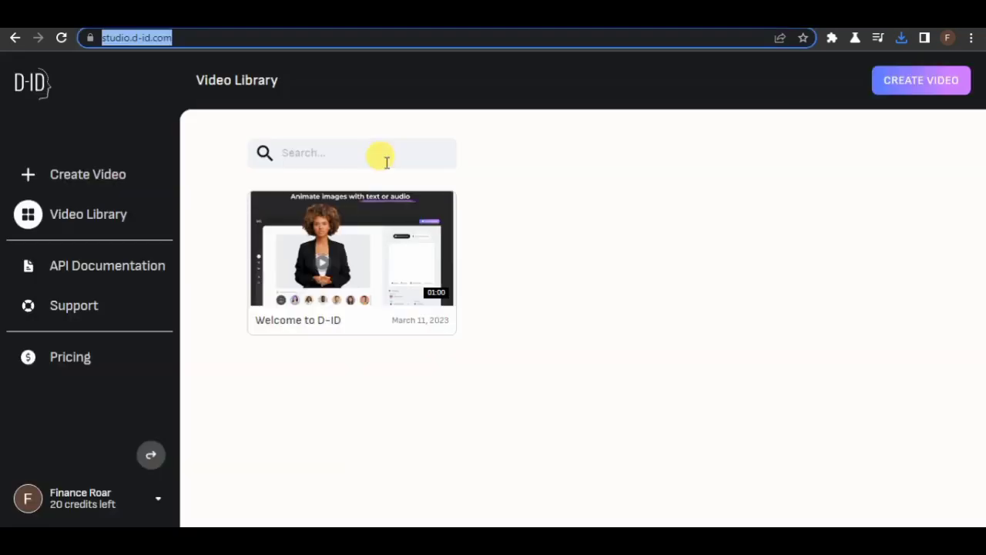
- Start a new D-ID video and add the portrait fears-eerily-realistic-ai-generated-796012731-removebg-preview from Downloads as the presenter
click(98, 170)
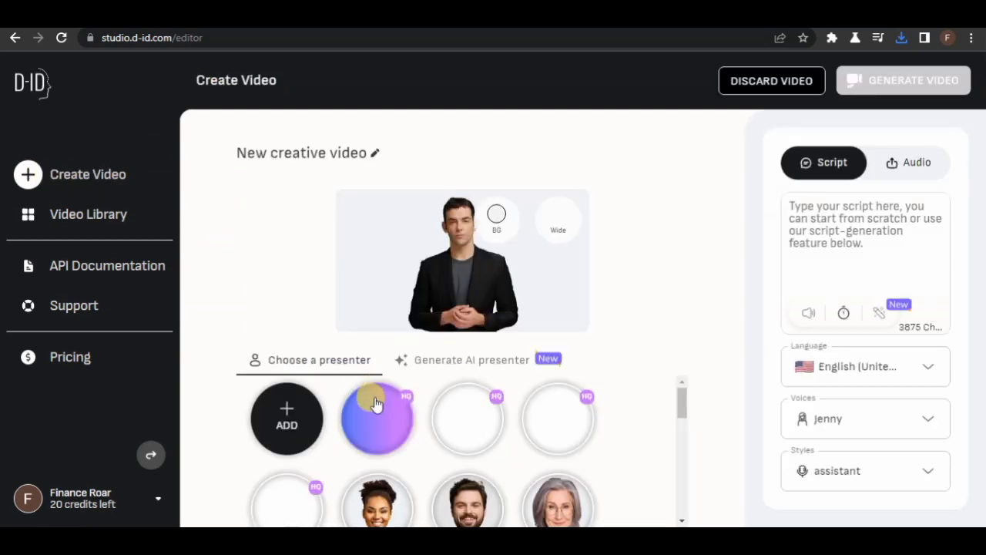
mouse_move(297, 404)
click(329, 362)
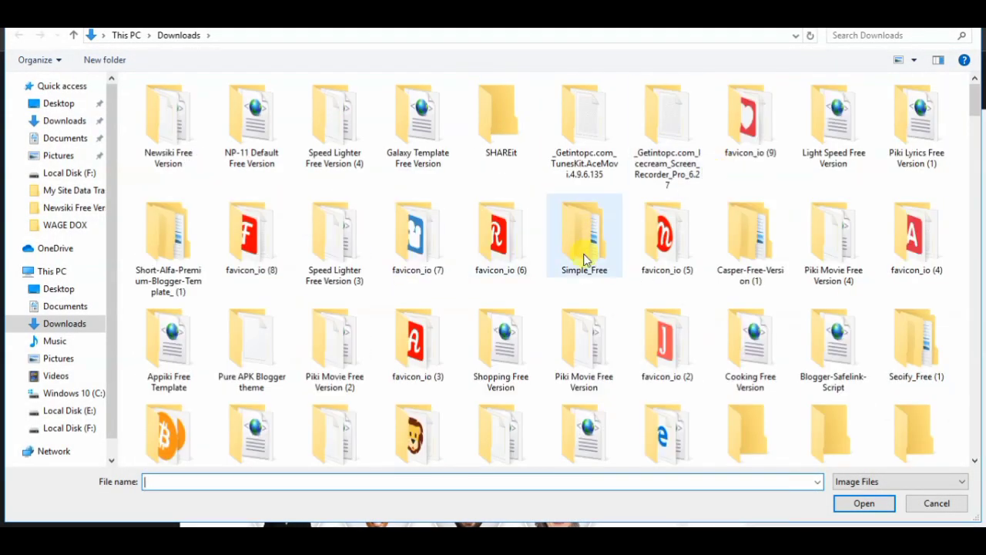
scroll(978, 106, down, 3)
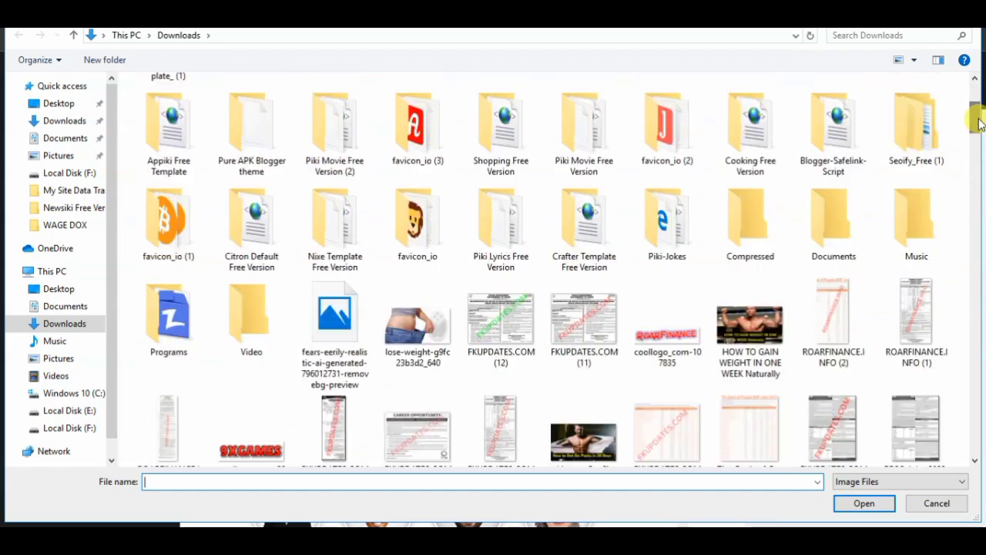
double_click(339, 345)
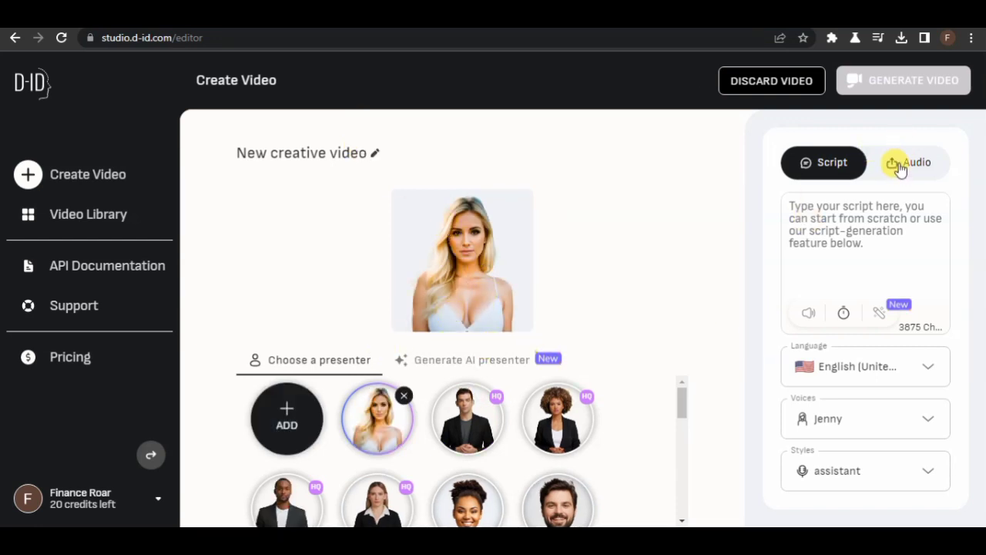
- Upload the MicMonster voice-over hi-IN-SwaraNeural from Downloads as the presenter's audio and play a short part of it
click(901, 39)
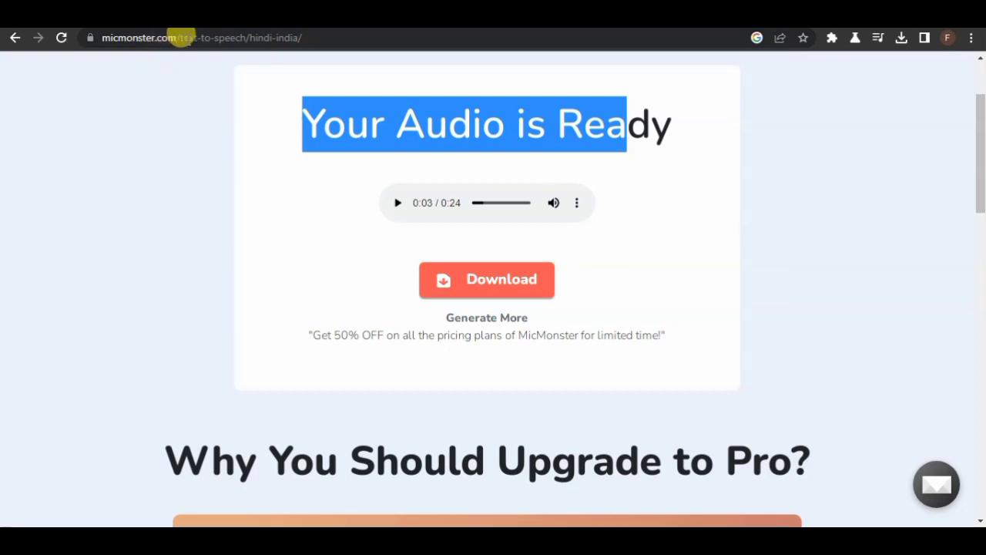
drag(176, 36, 91, 52)
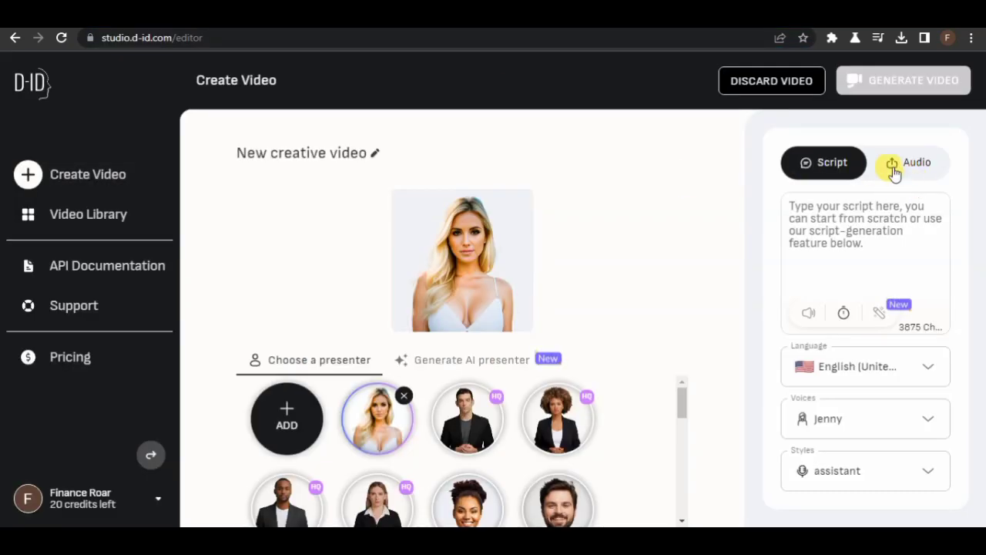
click(894, 171)
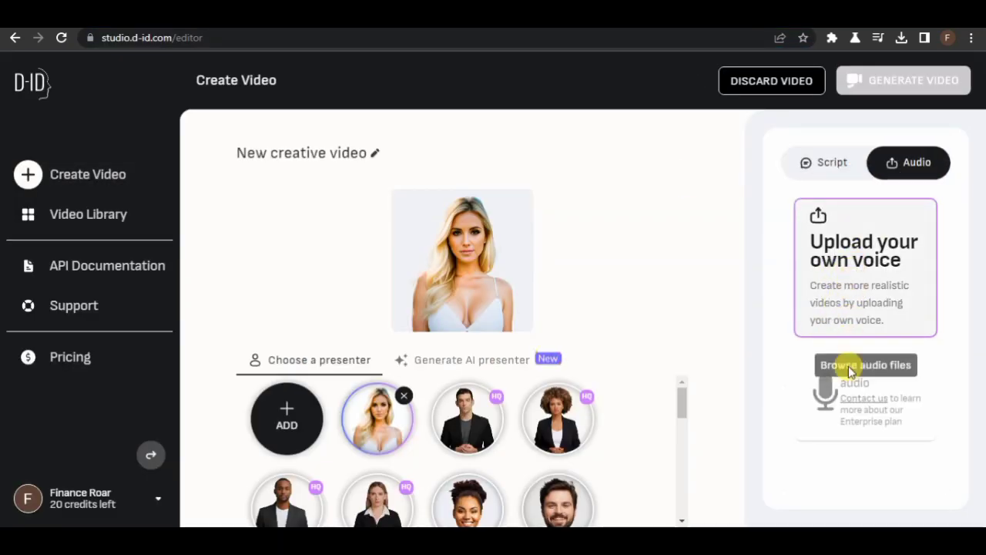
click(852, 264)
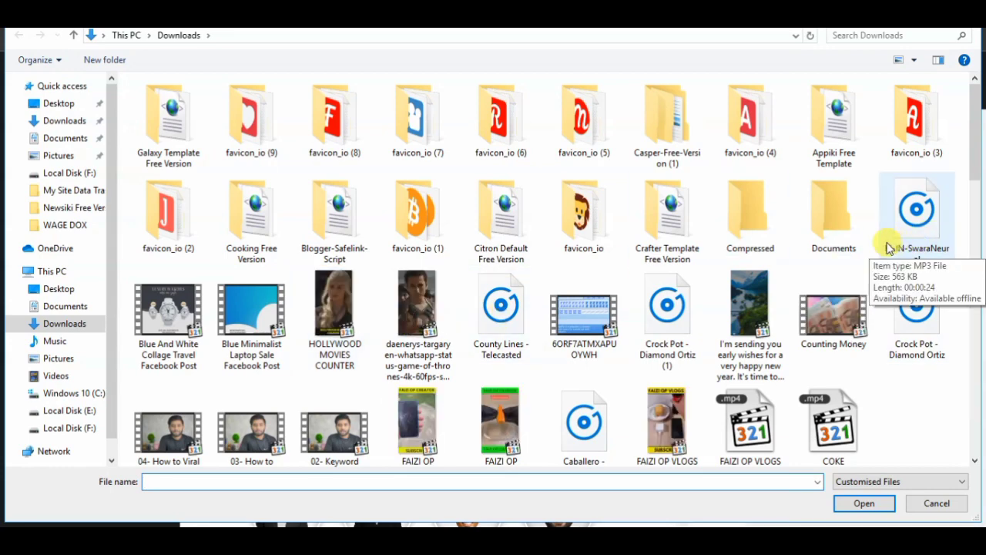
drag(976, 140, 973, 212)
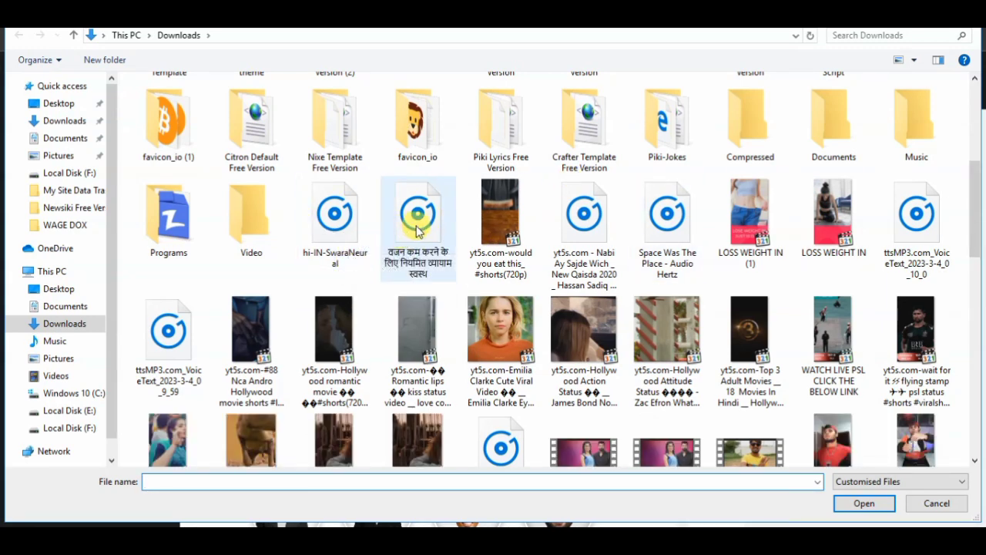
double_click(335, 219)
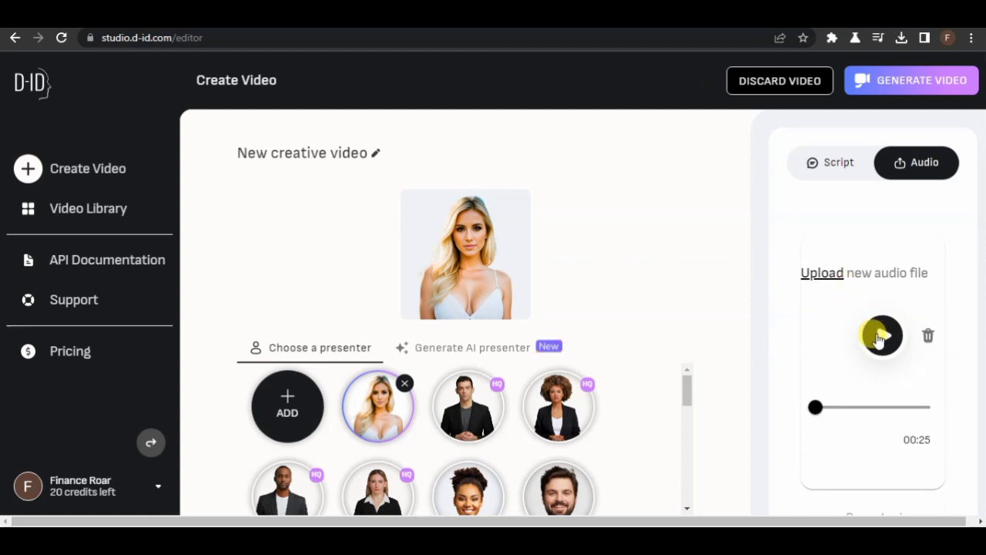
click(878, 337)
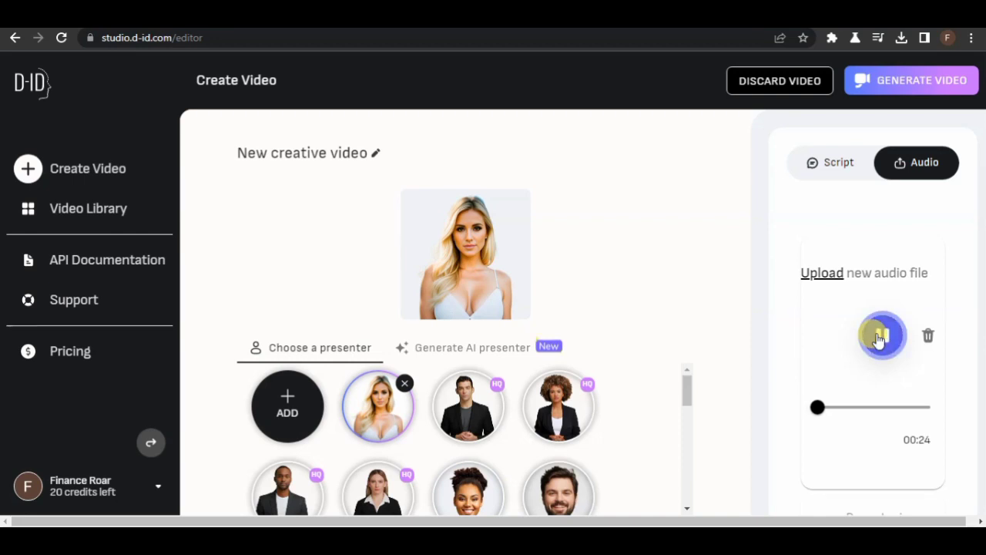
click(879, 337)
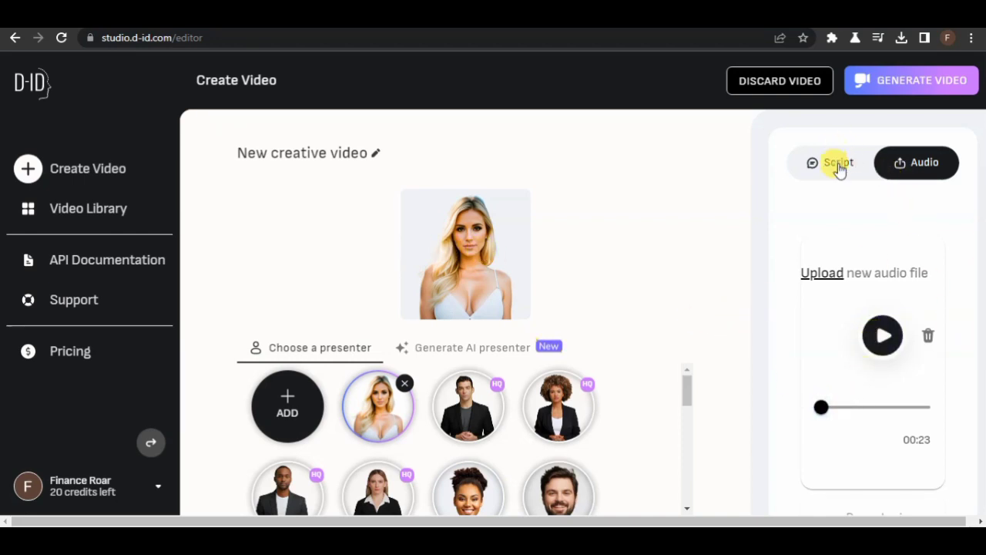
- Generate the talking-presenter video in D-ID and preview it from the Video Library
click(896, 86)
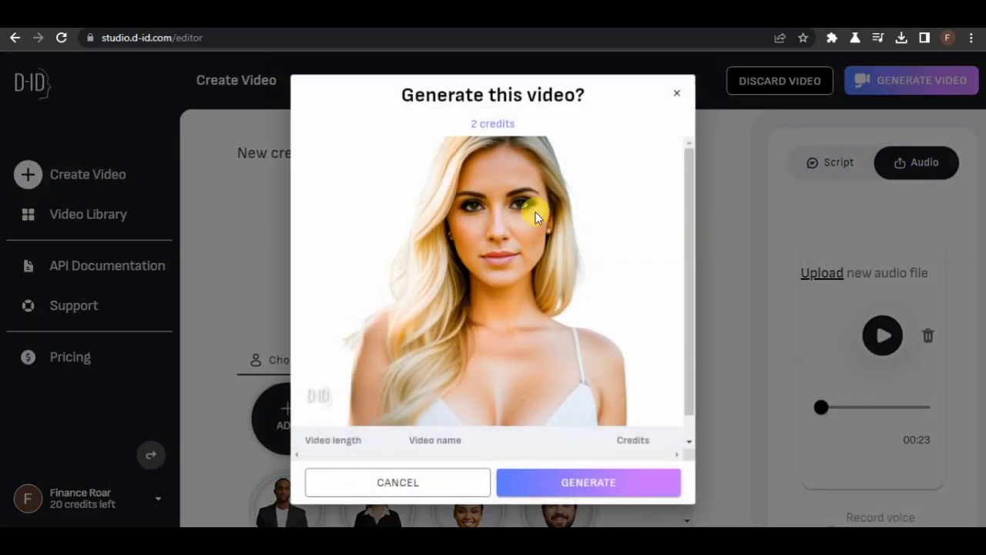
click(586, 485)
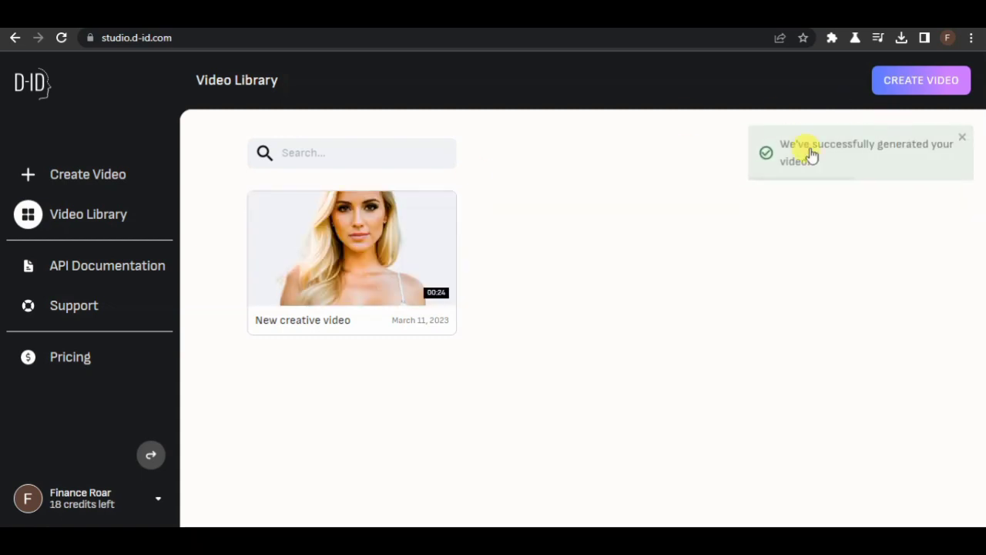
click(348, 251)
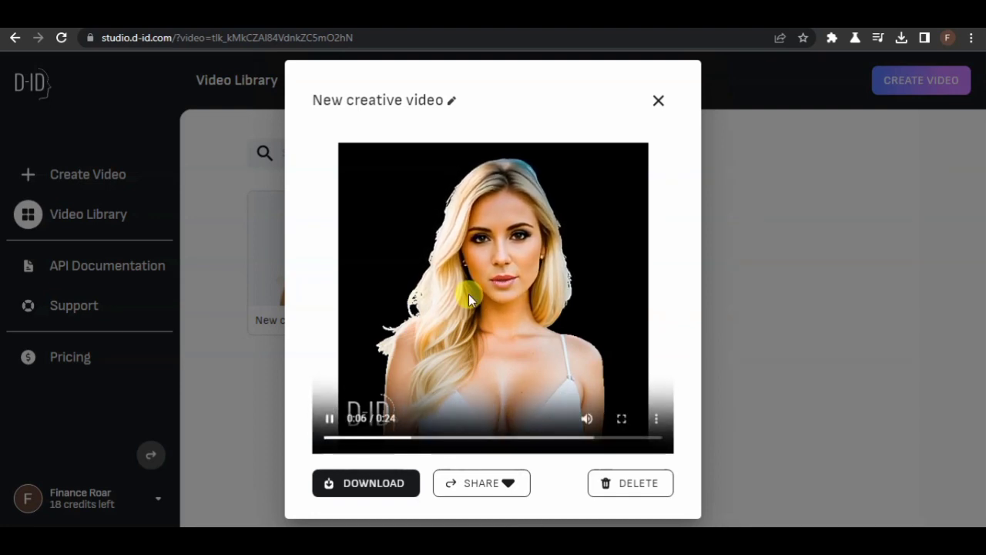
click(468, 293)
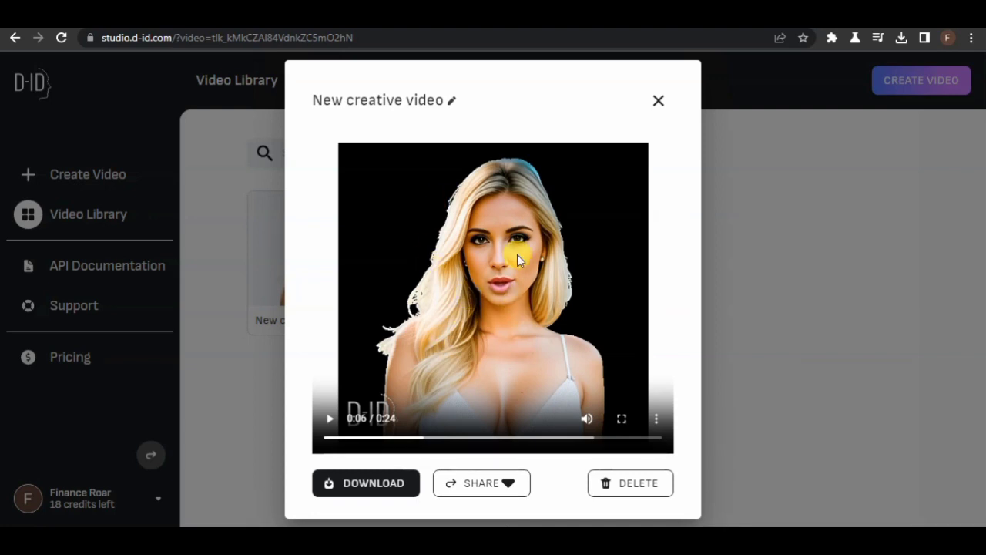
- Download the generated presenter video and return to the Video Library
click(365, 488)
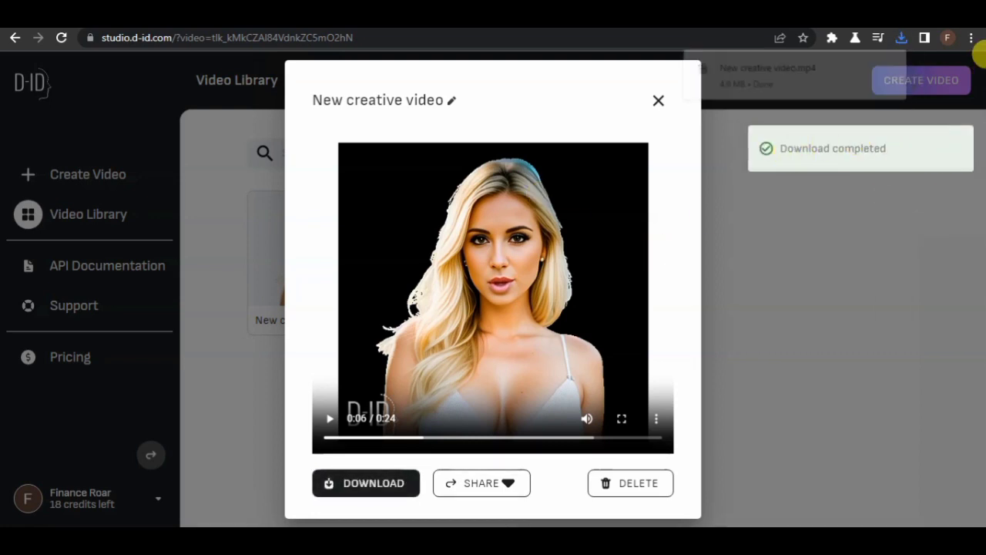
click(162, 231)
click(437, 209)
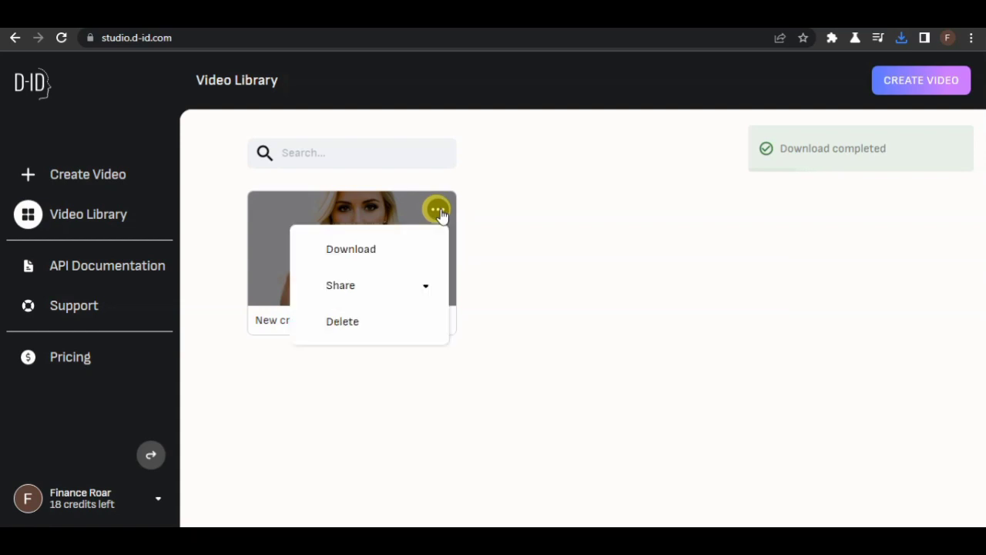
click(259, 277)
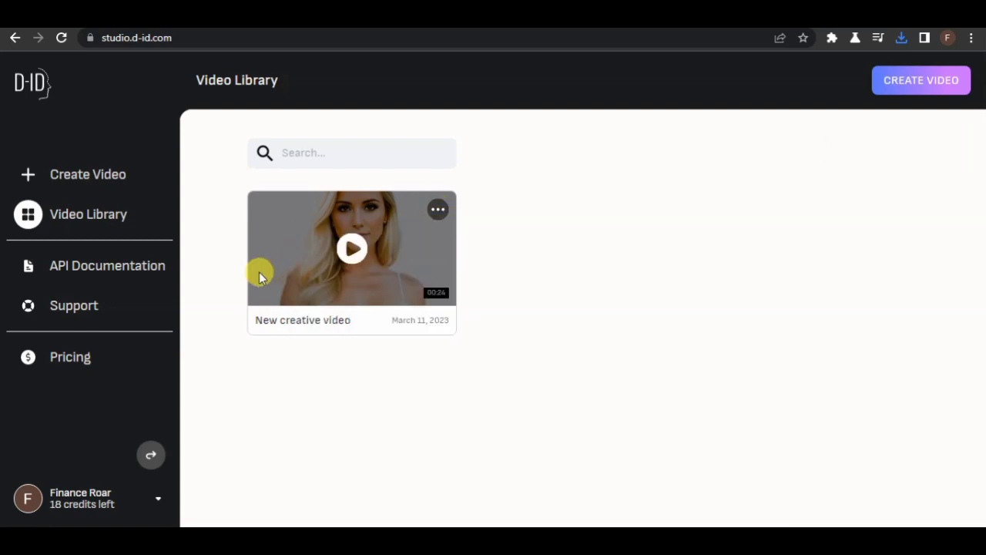
- Look through the presenters offered for a new D-ID video and view the VirtualSypac channel's Shorts on YouTube
click(85, 185)
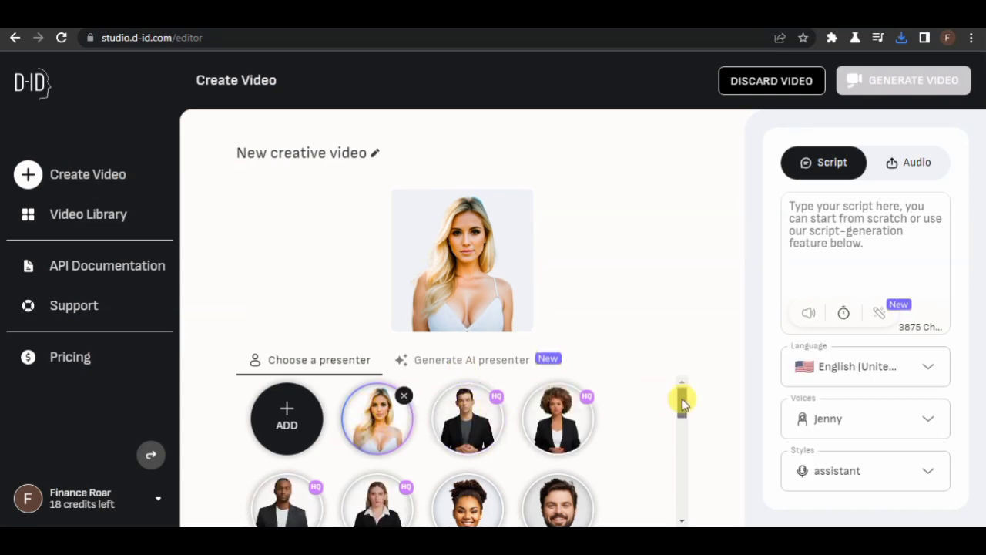
drag(682, 401, 682, 514)
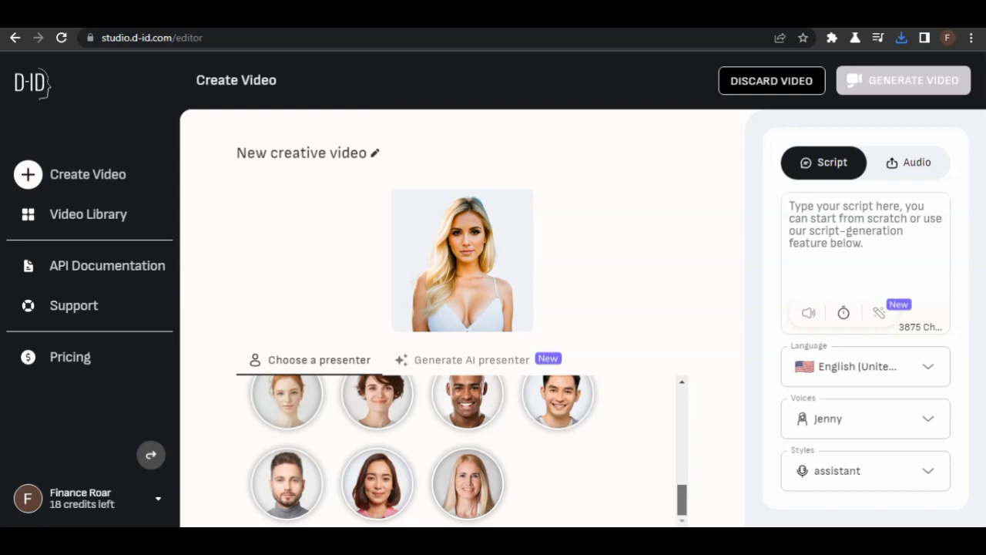
click(901, 38)
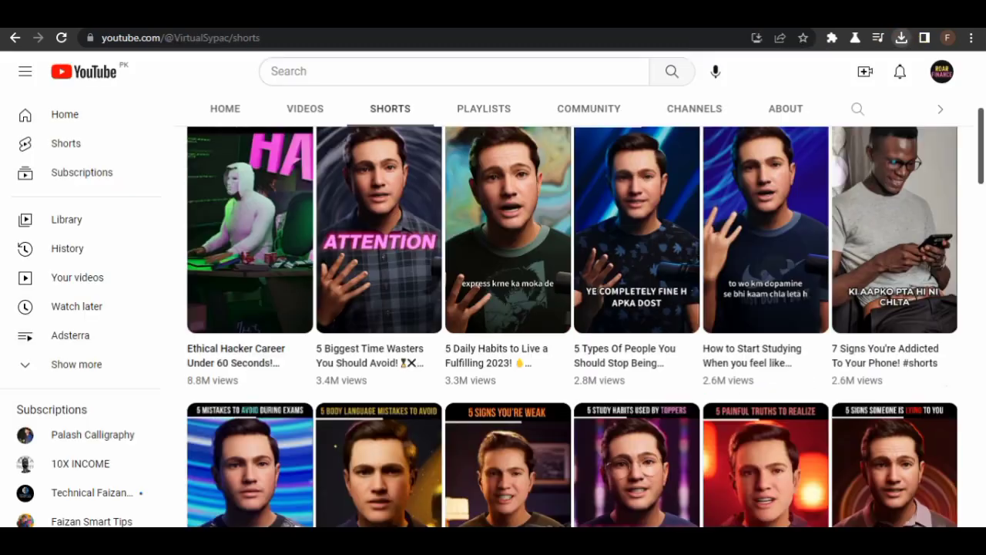
click(863, 71)
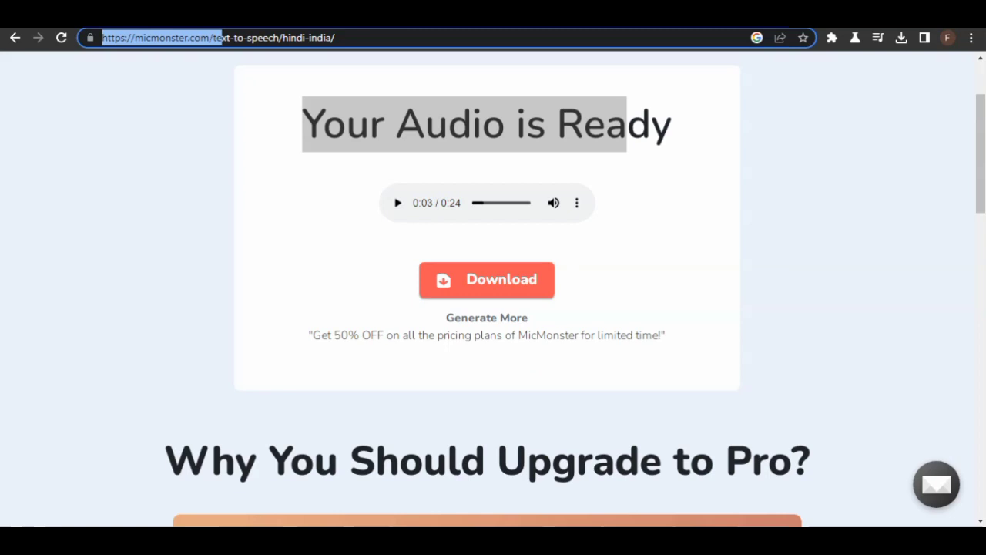
drag(221, 37, 68, 106)
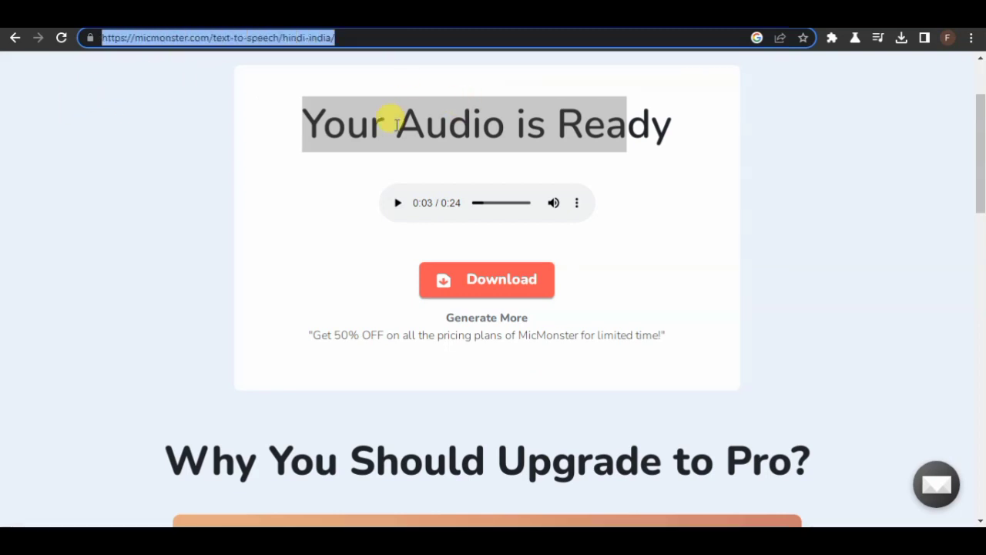
click(315, 116)
drag(297, 121, 751, 123)
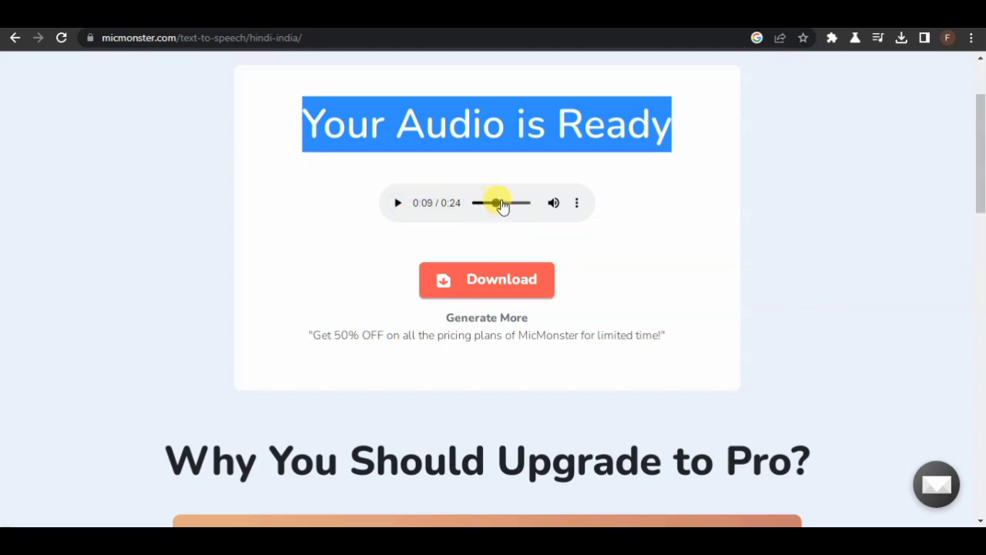
drag(498, 202, 476, 218)
click(553, 33)
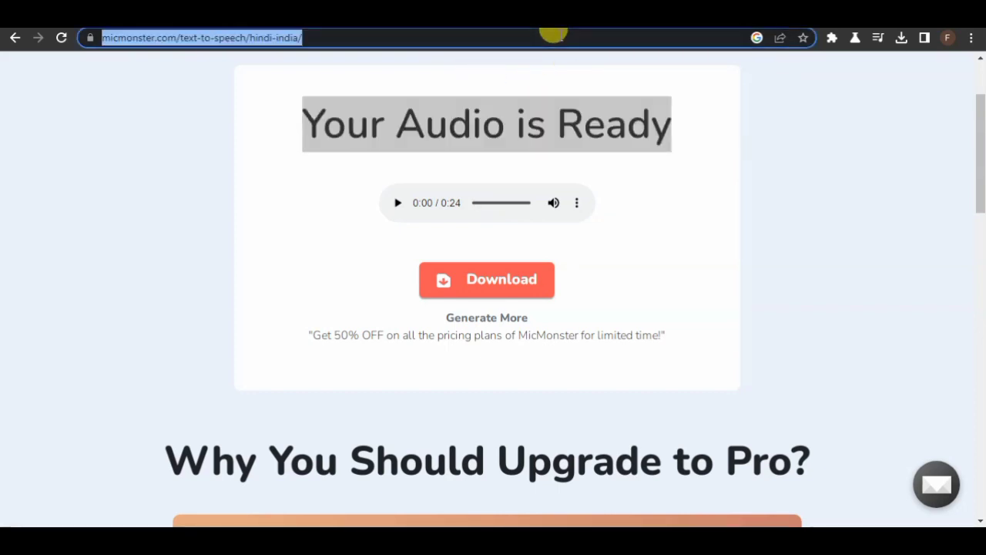
drag(552, 33, 183, 60)
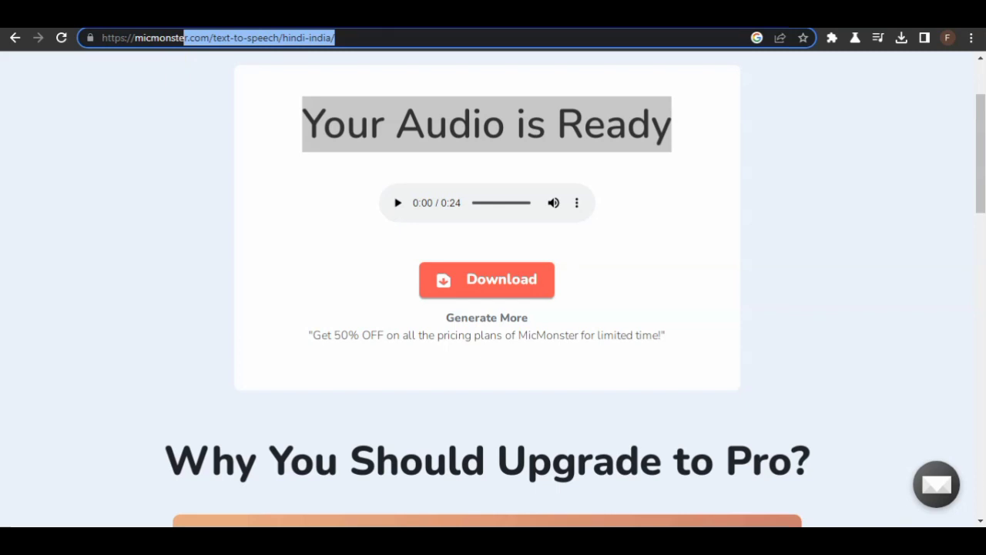